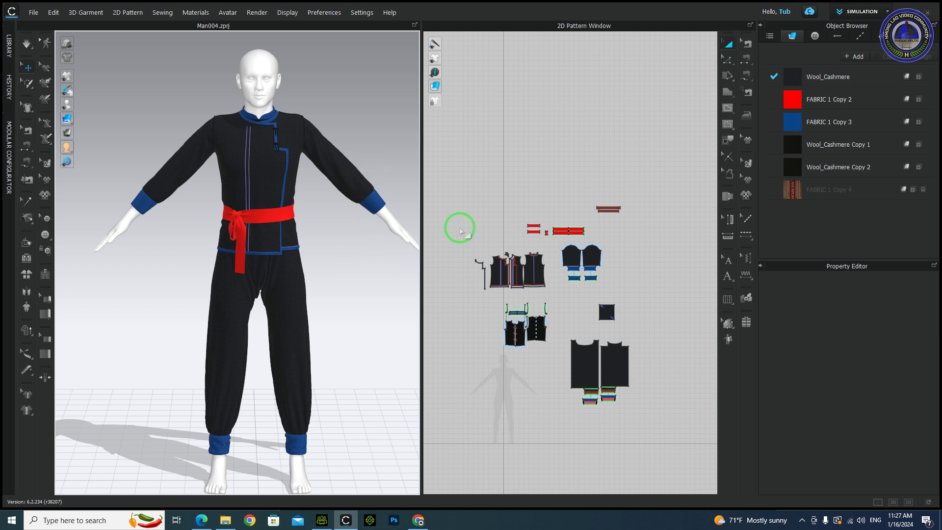
- Inspect the complete set of garment patterns and check which patterns use the Wool_Cashmere Copy 1 fabric
{"action": "left_click_drag", "start_coordinate": [676, 431], "coordinate": [449, 162]}
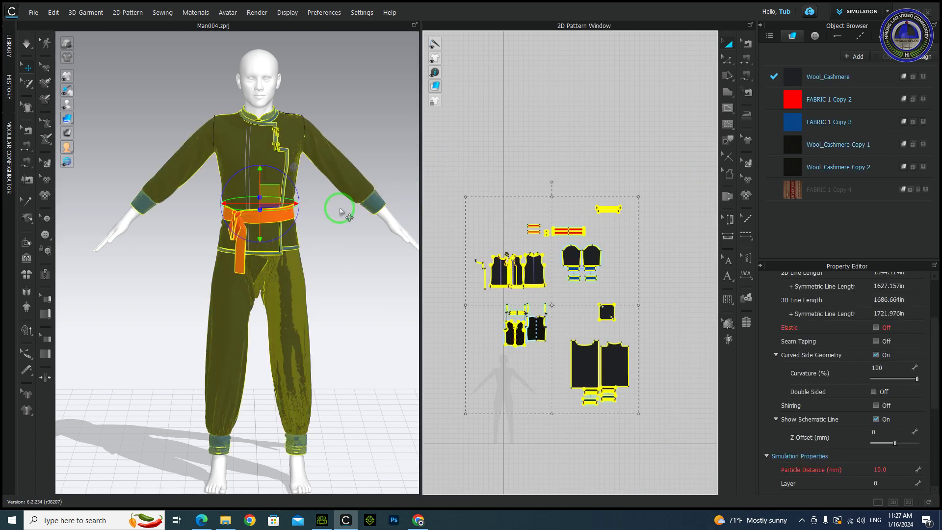
{"action": "left_click", "coordinate": [382, 107]}
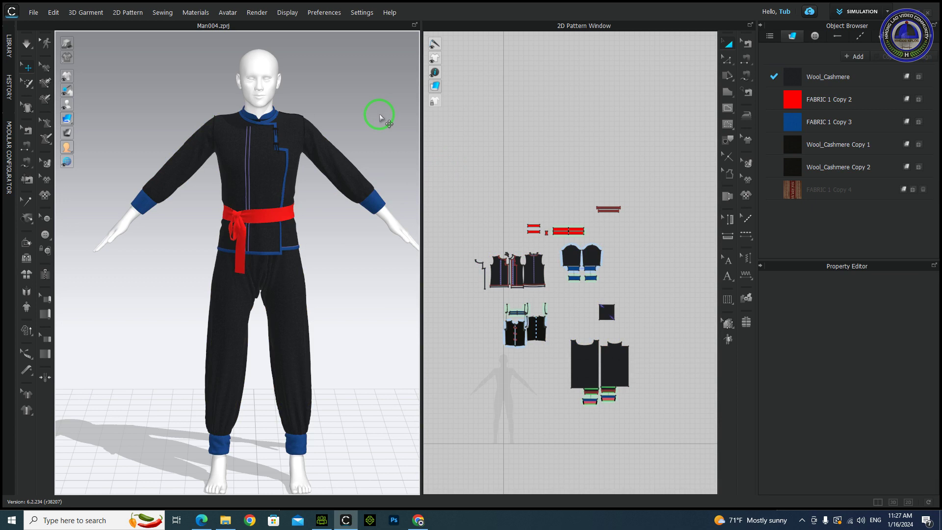
{"action": "left_click", "coordinate": [819, 76]}
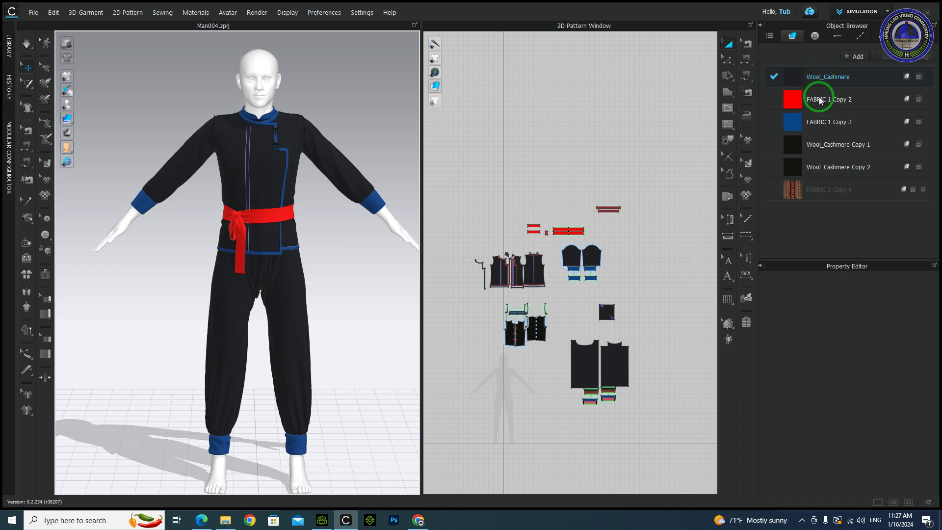
{"action": "left_click", "coordinate": [828, 187]}
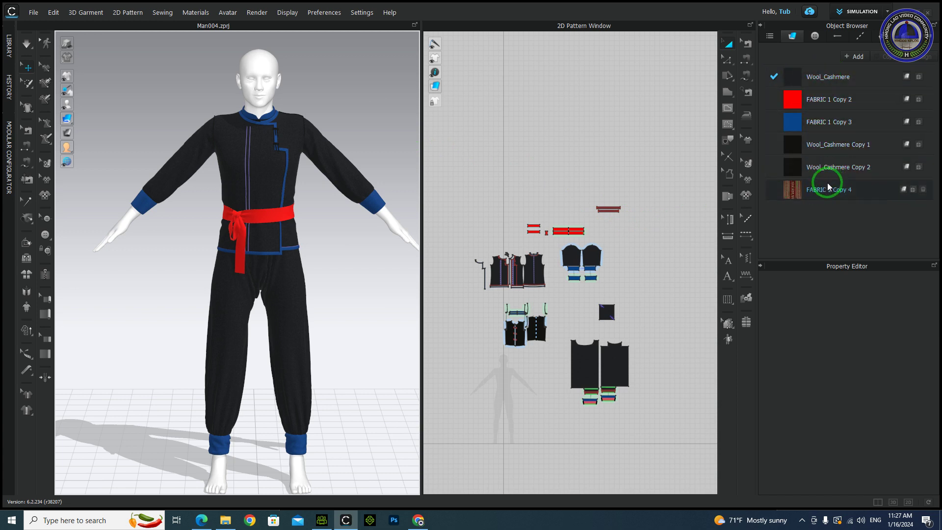
{"action": "left_click_drag", "start_coordinate": [659, 445], "coordinate": [457, 168]}
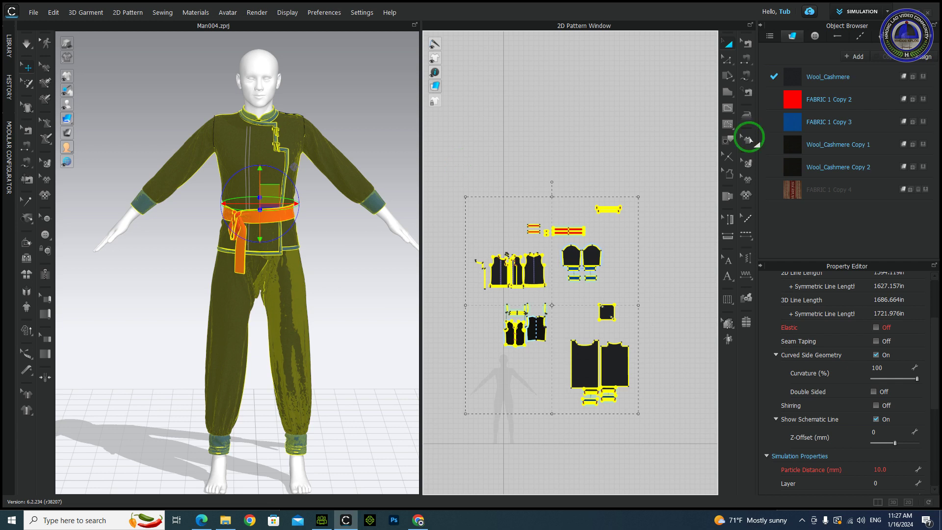
{"action": "left_click", "coordinate": [682, 291]}
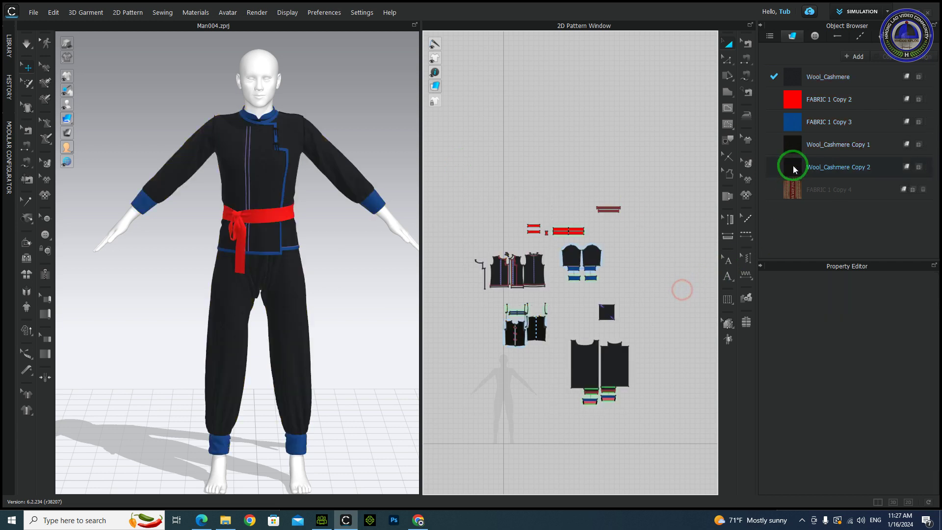
{"action": "left_click", "coordinate": [833, 144]}
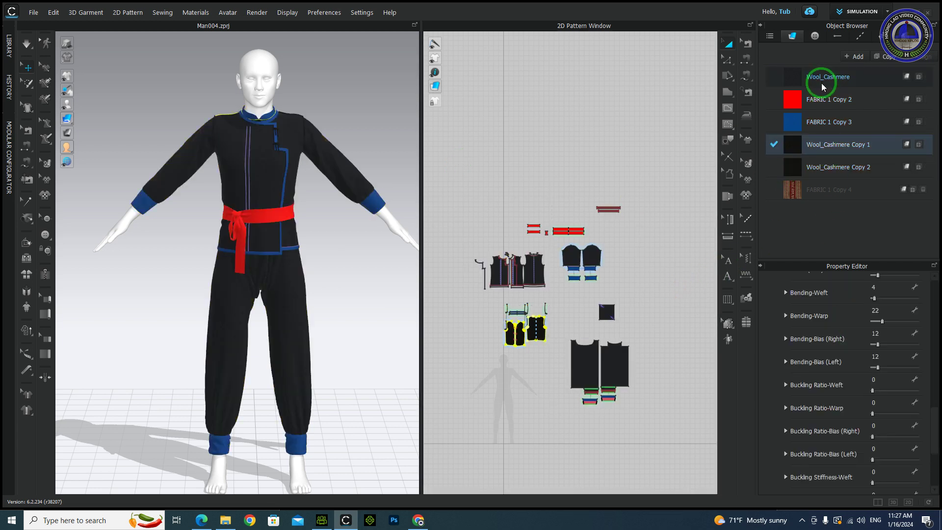
- Assign FABRIC 1 Copy 3 to the two dark cuff patterns directly below the trouser legs and save the project
{"action": "left_click", "coordinate": [829, 121]}
{"action": "scroll", "coordinate": [858, 294], "scroll_direction": "down", "scroll_amount": 1}
{"action": "scroll", "coordinate": [629, 389], "scroll_direction": "up", "scroll_amount": 4}
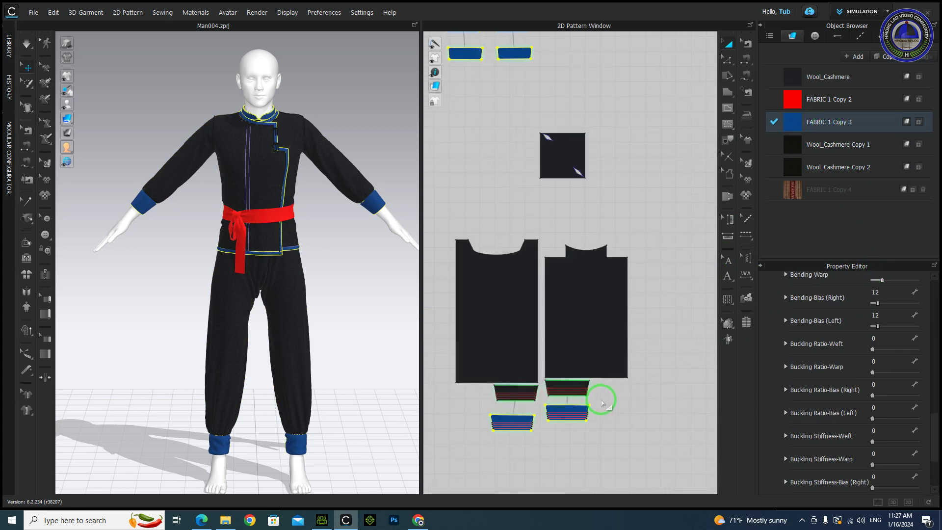
{"action": "left_click_drag", "start_coordinate": [600, 398], "coordinate": [478, 381]}
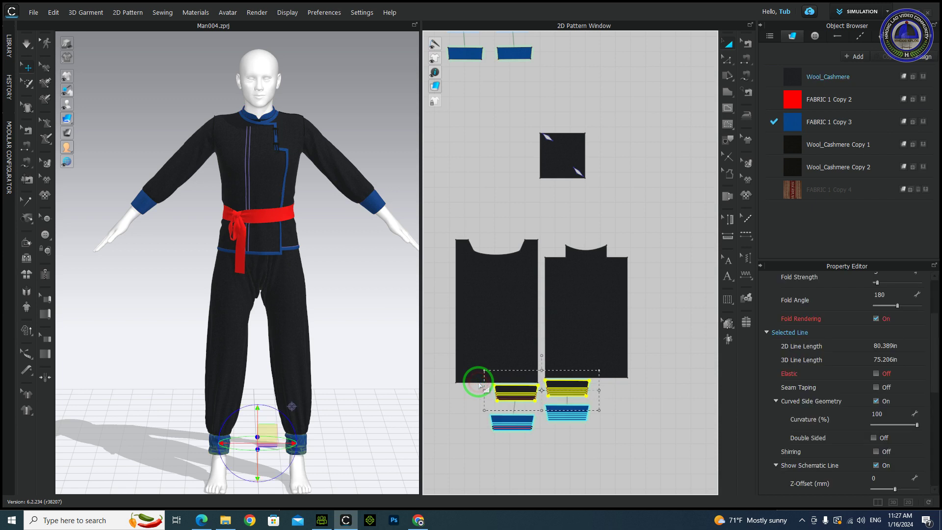
{"action": "left_click", "coordinate": [922, 122]}
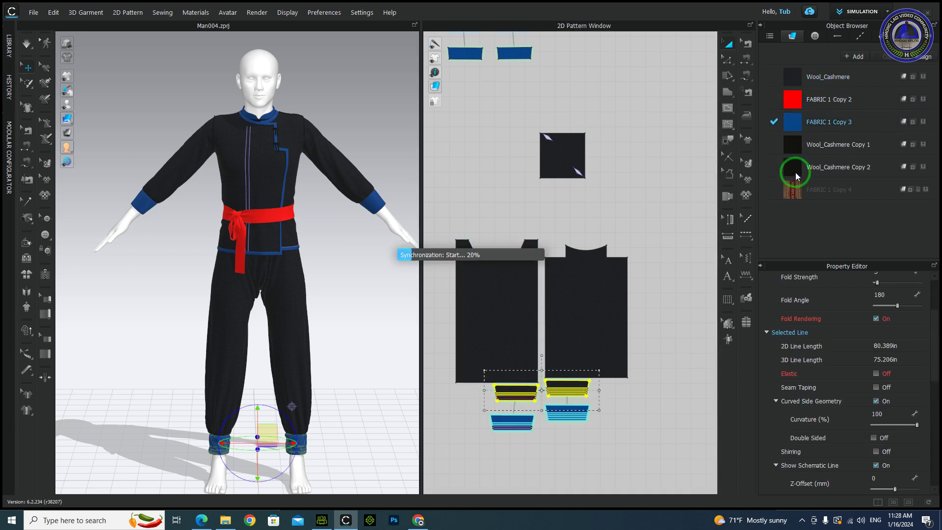
{"action": "left_click", "coordinate": [657, 272]}
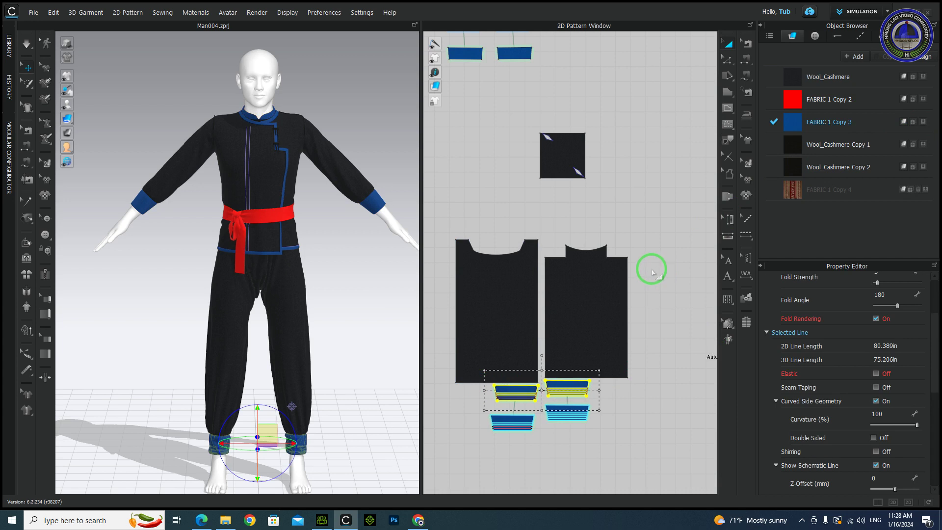
{"action": "left_click", "coordinate": [653, 237]}
{"action": "scroll", "coordinate": [612, 281], "scroll_direction": "down", "scroll_amount": 3}
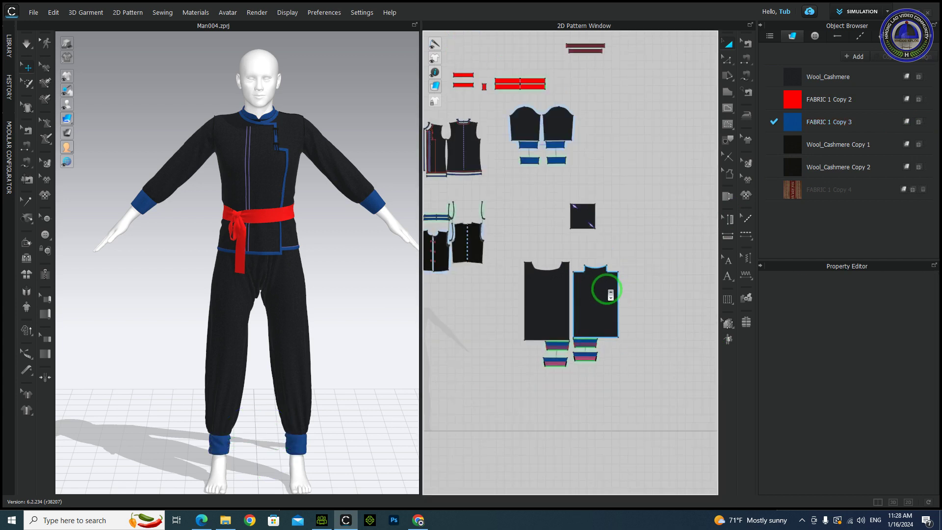
{"action": "key", "text": "ctrl+s"}
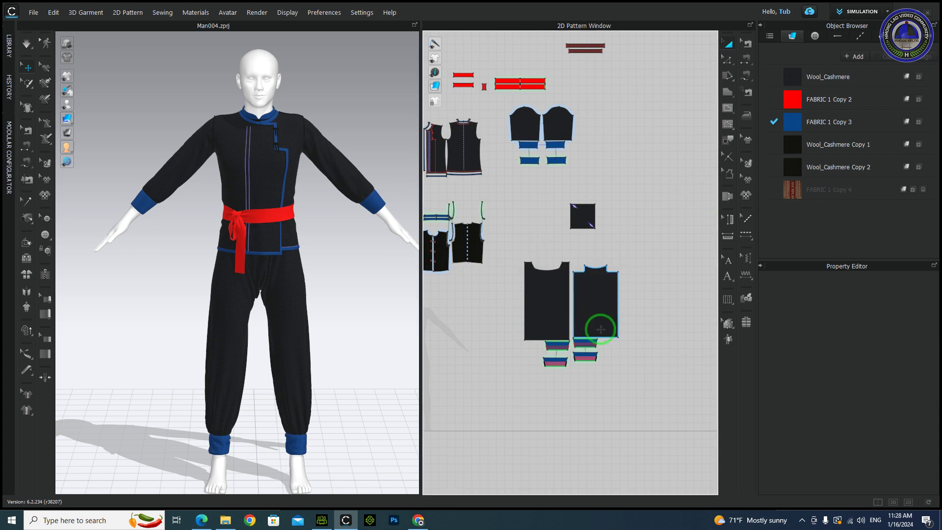
- Inspect the UV layout of all patterns in the UV Editor and return to the Simulation workspace
{"action": "left_click", "coordinate": [878, 11]}
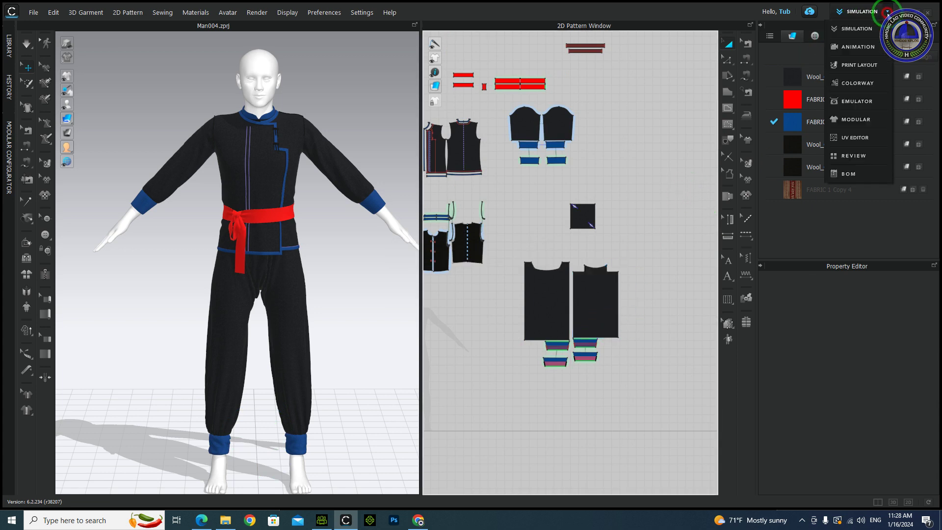
{"action": "left_click", "coordinate": [853, 138]}
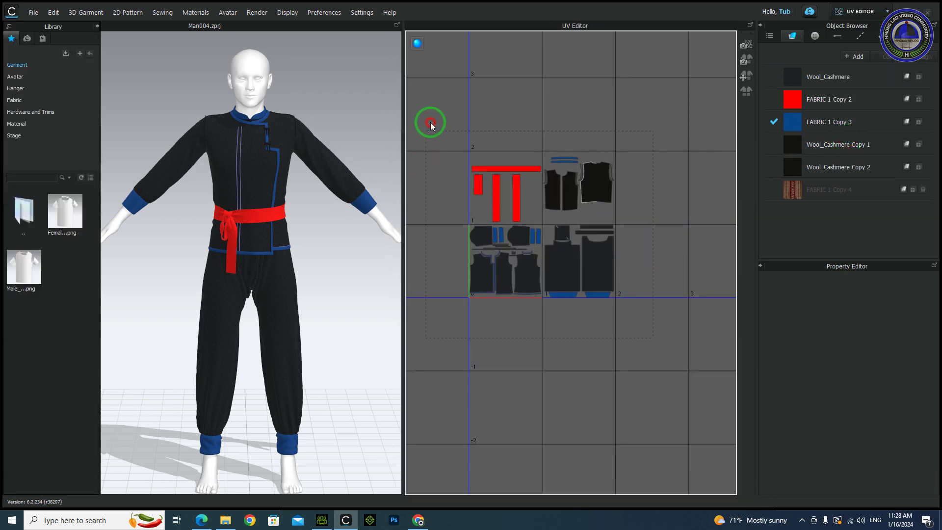
{"action": "left_click", "coordinate": [436, 118]}
{"action": "key", "text": "ctrl+a"}
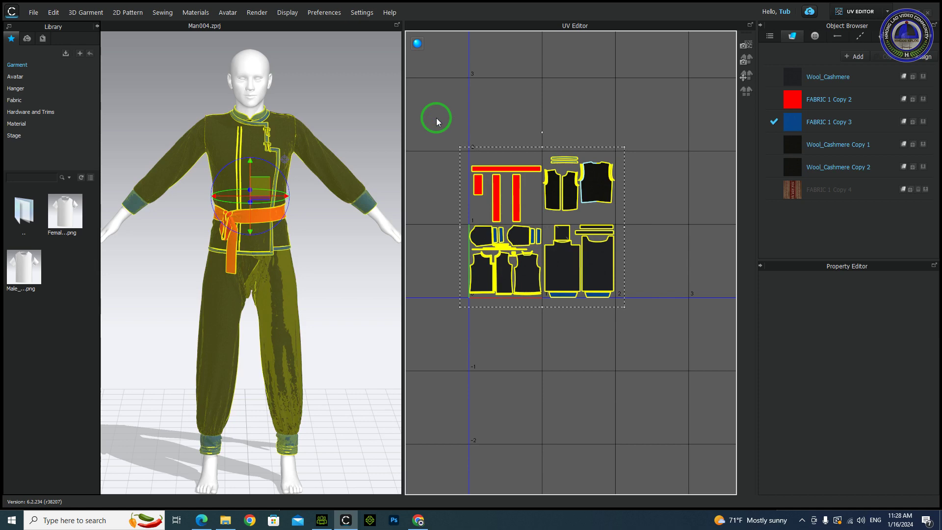
{"action": "left_click", "coordinate": [879, 16]}
{"action": "left_click", "coordinate": [862, 30]}
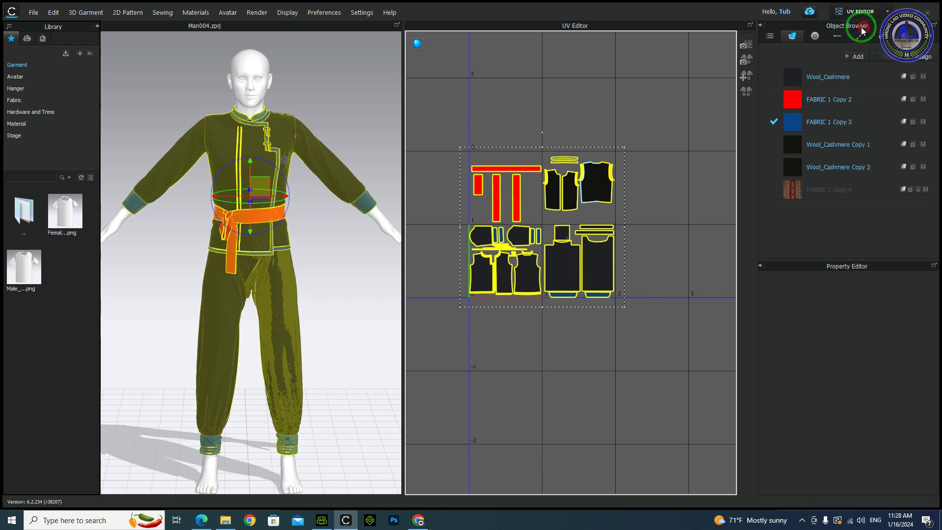
{"action": "scroll", "coordinate": [539, 126], "scroll_direction": "down", "scroll_amount": 10}
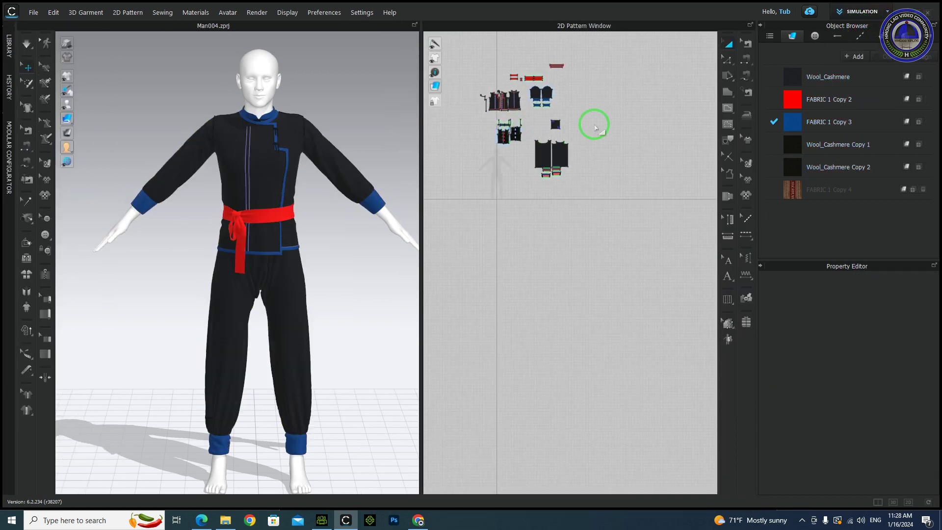
{"action": "scroll", "coordinate": [594, 221], "scroll_direction": "up", "scroll_amount": 5}
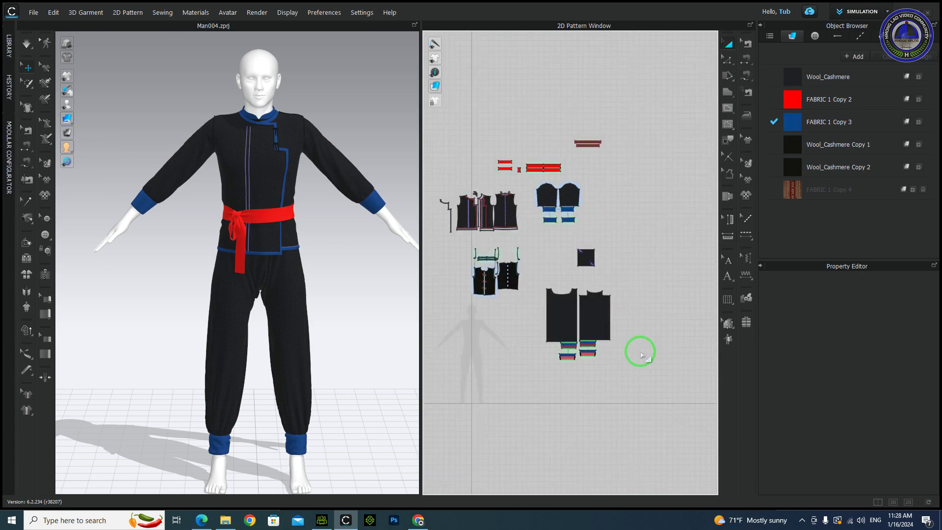
{"action": "right_click_drag", "start_coordinate": [105, 249], "coordinate": [182, 242]}
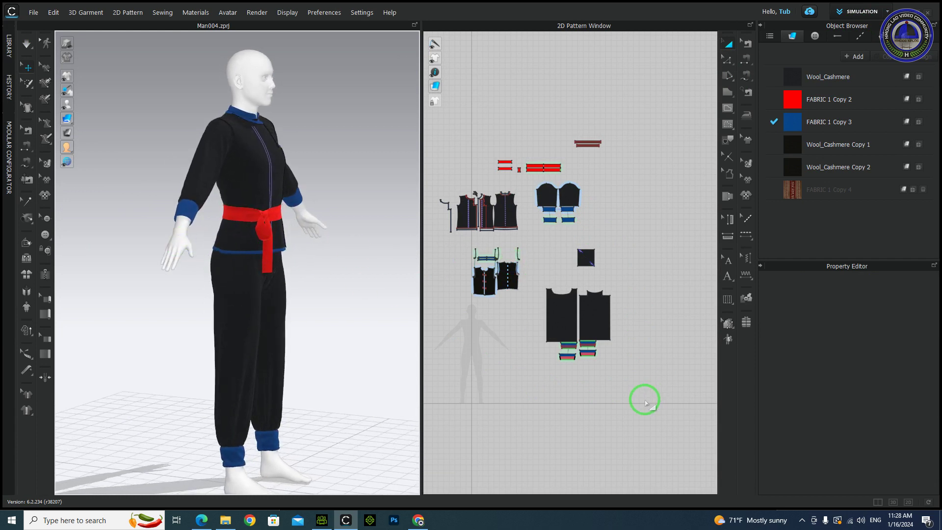
{"action": "left_click_drag", "start_coordinate": [632, 405], "coordinate": [536, 231]}
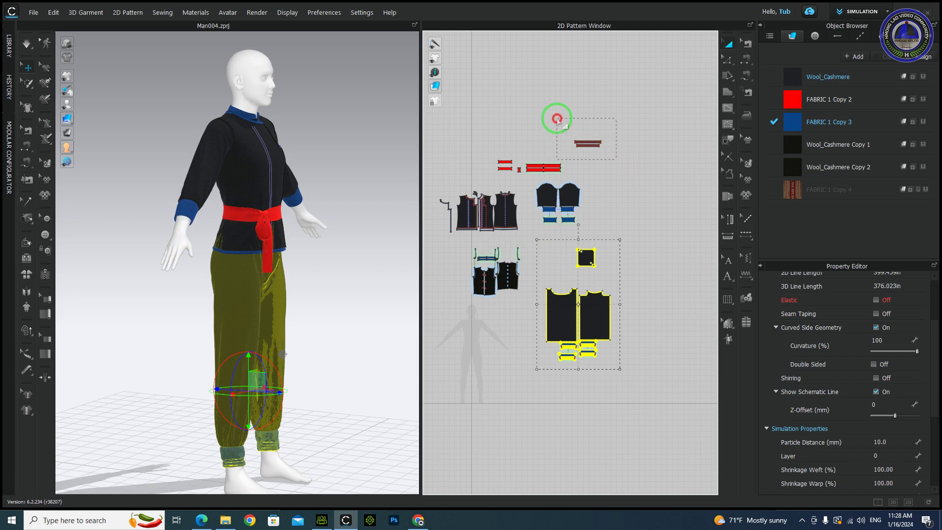
{"action": "left_click_drag", "start_coordinate": [550, 104], "coordinate": [595, 168], "text": "shift"}
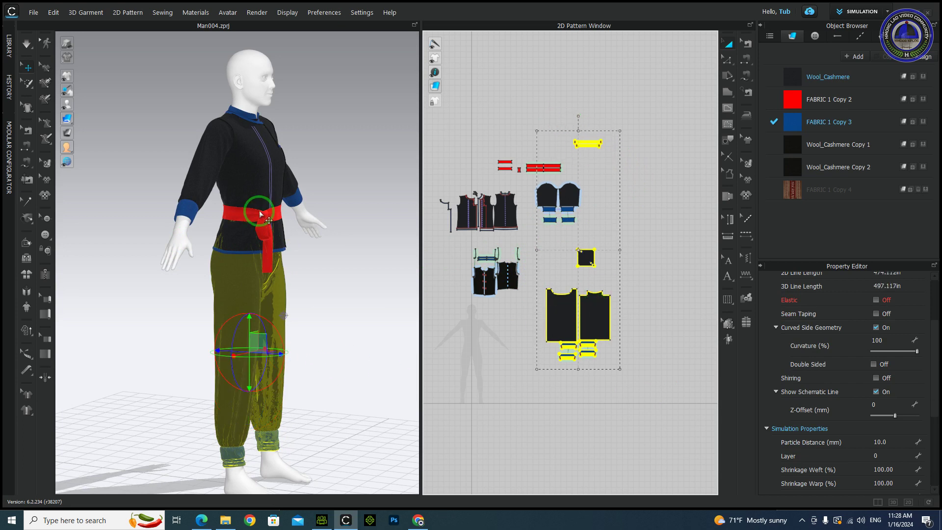
{"action": "left_click", "coordinate": [33, 12]}
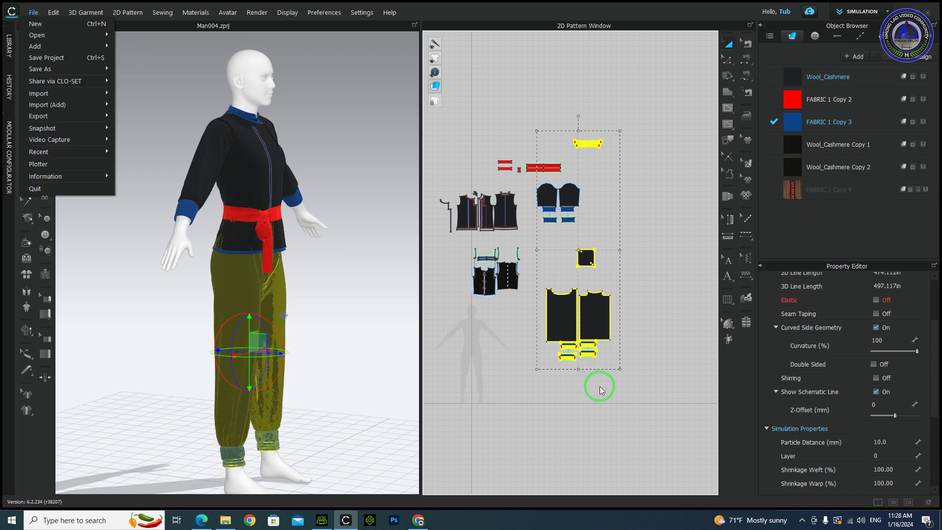
{"action": "left_click_drag", "start_coordinate": [659, 394], "coordinate": [436, 125]}
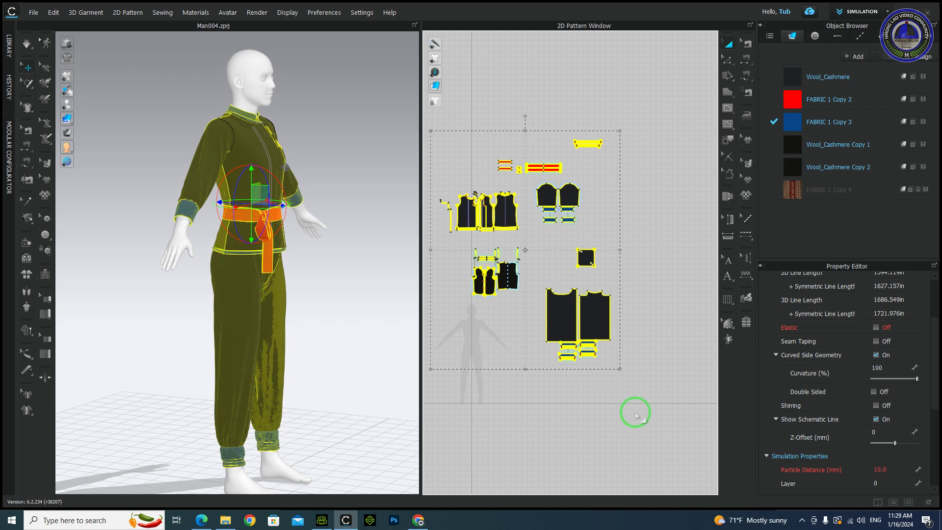
- Select only the trouser patterns: both leg panels, the ankle cuffs, the small square piece and the separate waistband
{"action": "left_click_drag", "start_coordinate": [650, 408], "coordinate": [604, 376]}
{"action": "left_click_drag", "start_coordinate": [564, 326], "coordinate": [535, 238]}
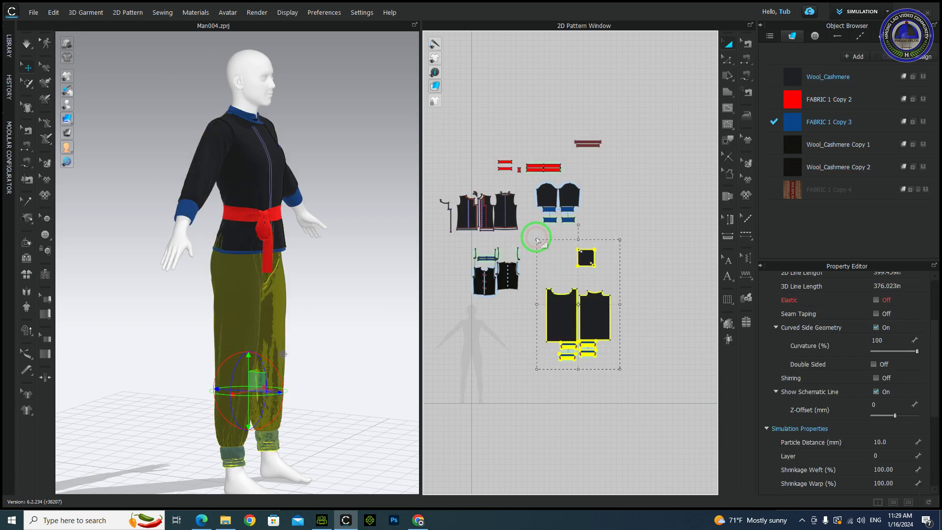
{"action": "left_click", "coordinate": [583, 144], "text": "shift"}
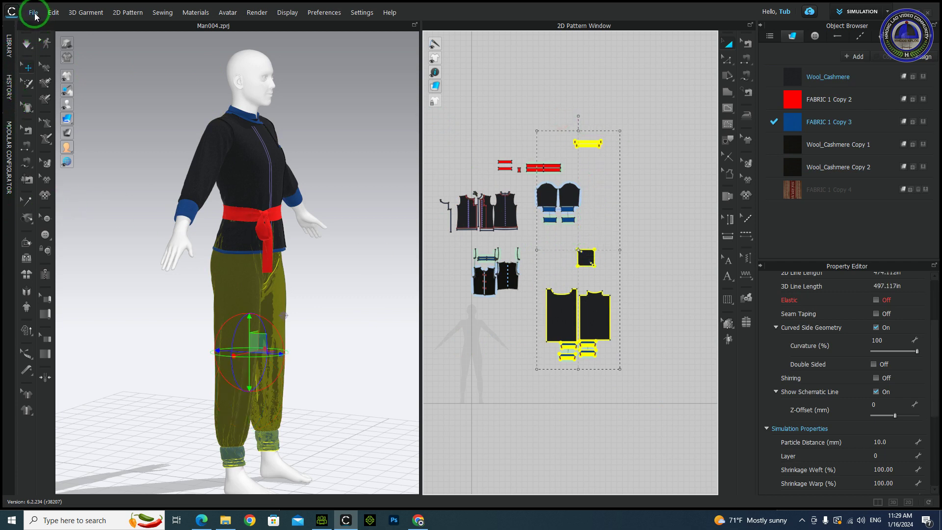
- Export the selected patterns as an OBJ to Ris.obj in the Ct folder, replacing the existing file
{"action": "left_click", "coordinate": [34, 14]}
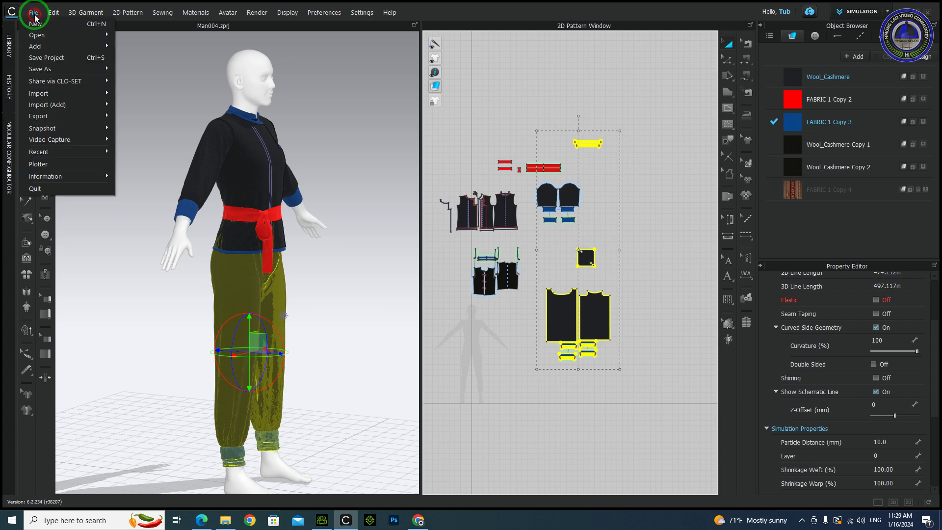
{"action": "mouse_move", "coordinate": [63, 120]}
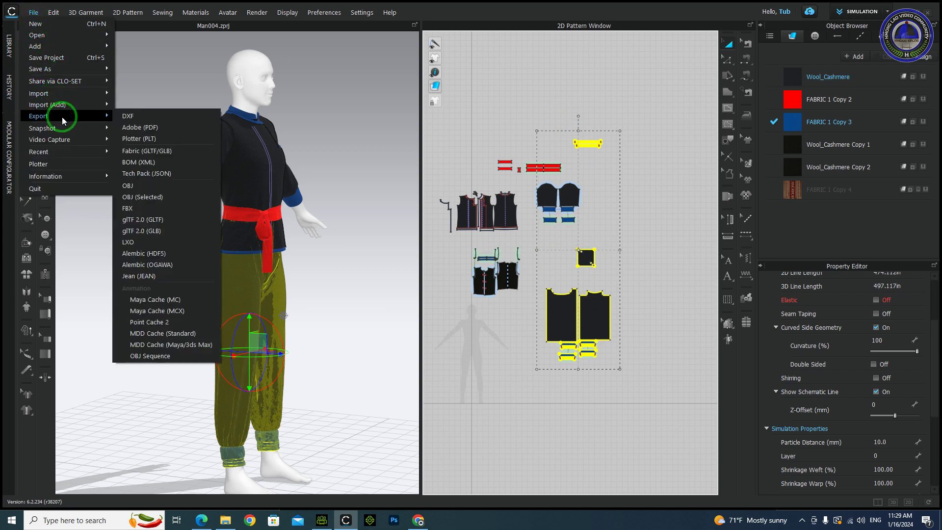
{"action": "left_click", "coordinate": [153, 196]}
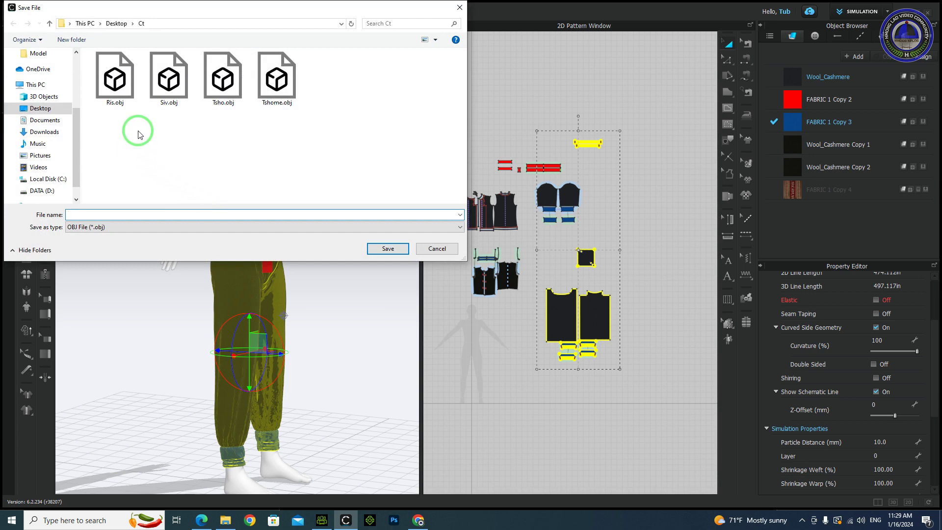
{"action": "left_click", "coordinate": [120, 96]}
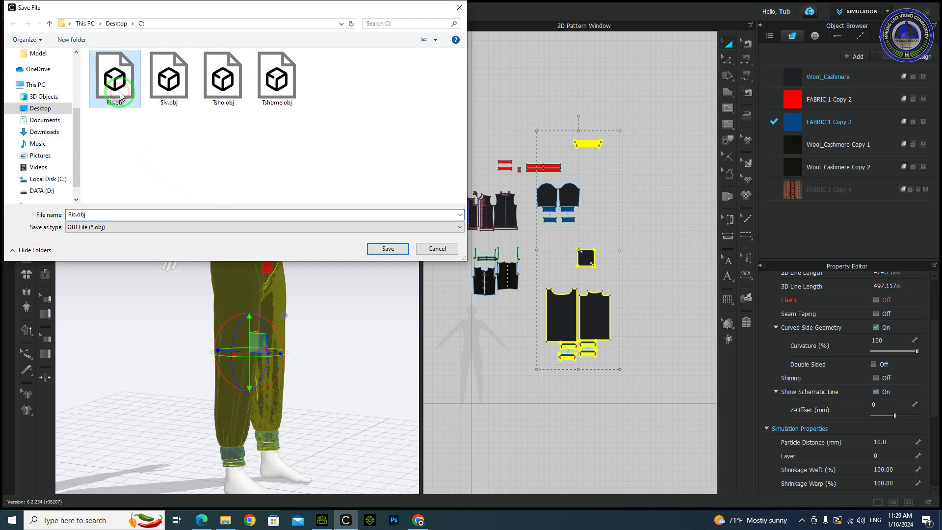
{"action": "left_click", "coordinate": [375, 249]}
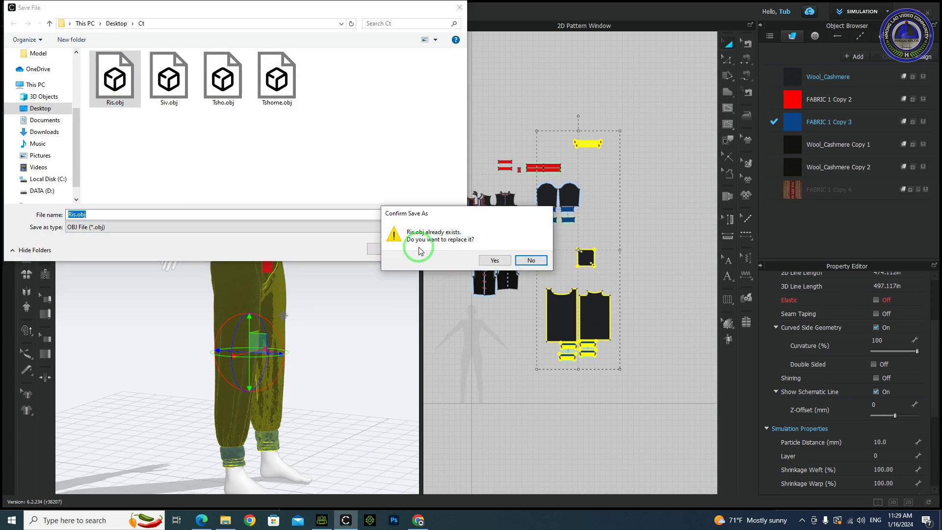
{"action": "left_click", "coordinate": [492, 259]}
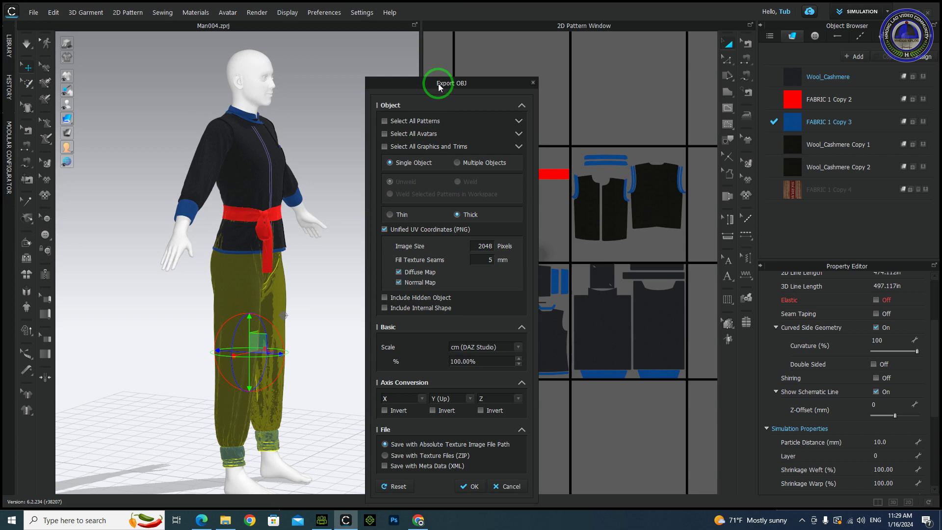
- Set the OBJ export scale to cm (DAZ Studio) and export the trousers as a single thick object with unified UV coordinates
{"action": "left_click_drag", "start_coordinate": [439, 87], "coordinate": [447, 55]}
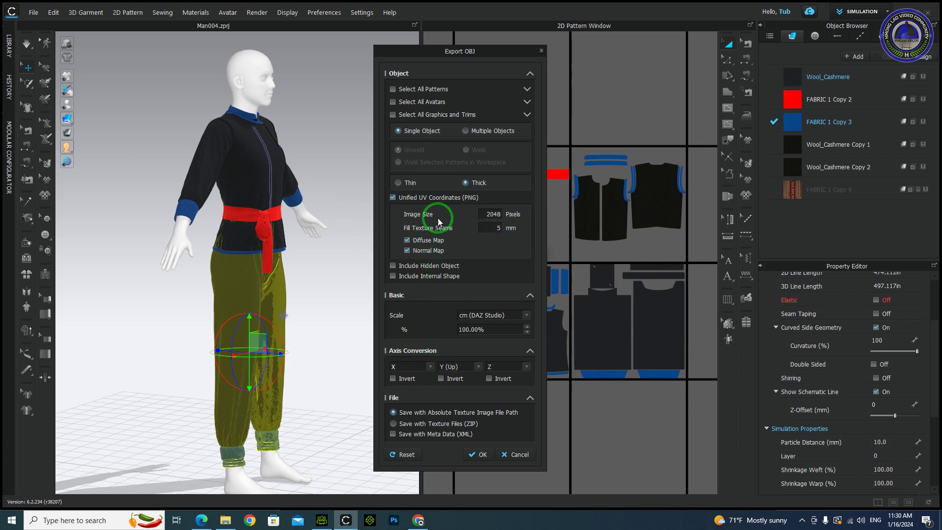
{"action": "double_click", "coordinate": [493, 213]}
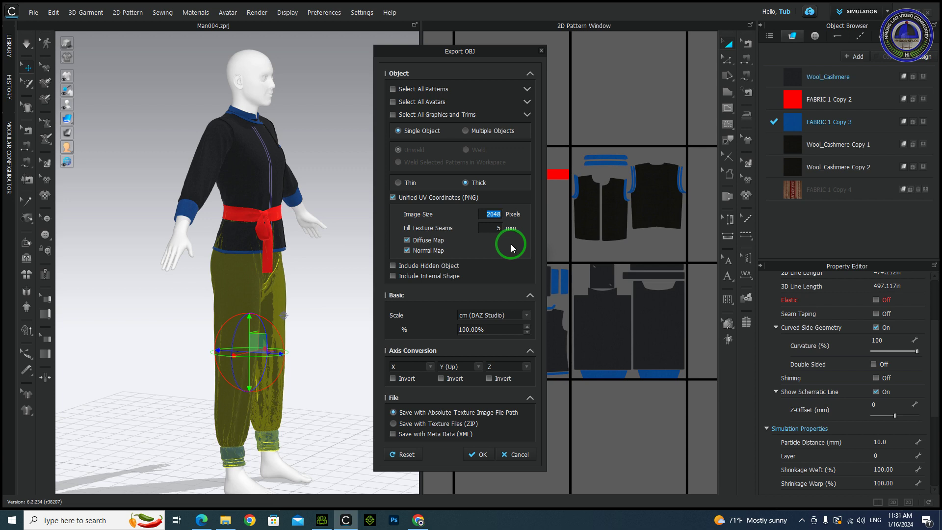
{"action": "left_click", "coordinate": [526, 317]}
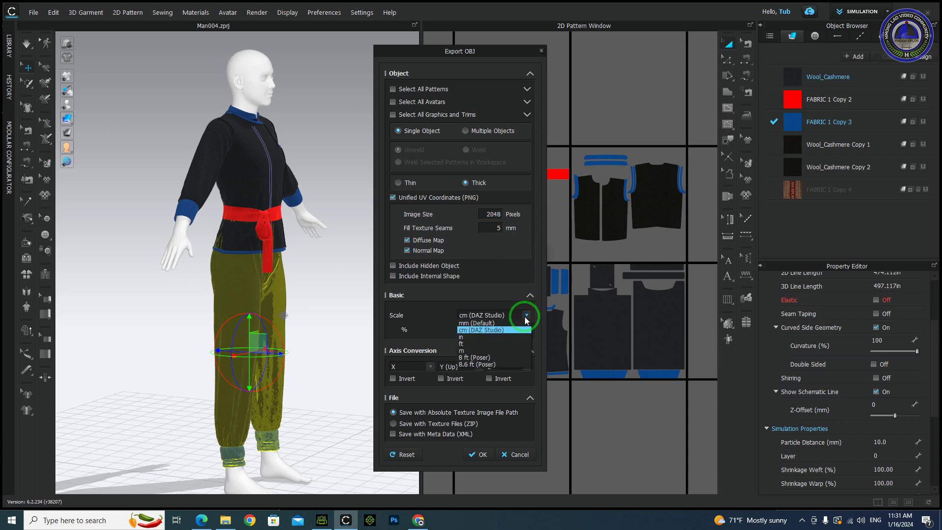
{"action": "left_click", "coordinate": [496, 323]}
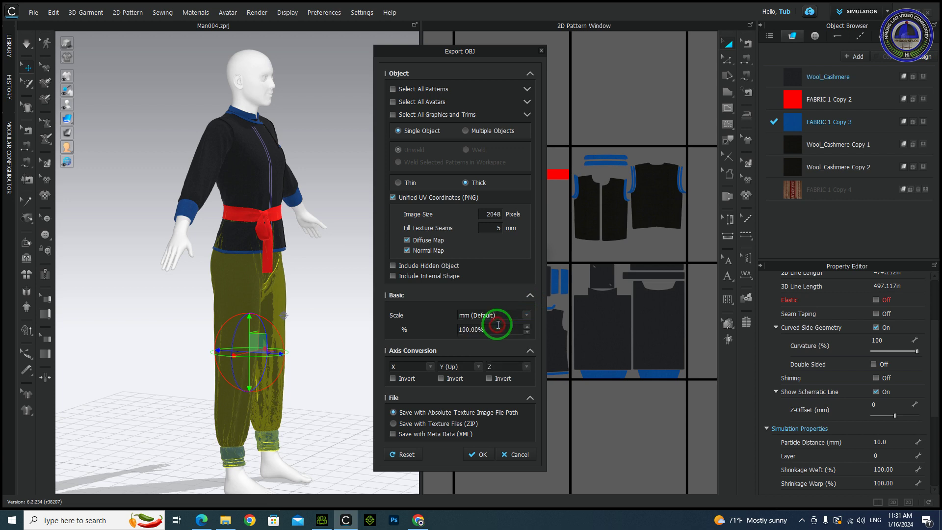
{"action": "left_click", "coordinate": [525, 318]}
{"action": "left_click", "coordinate": [502, 331]}
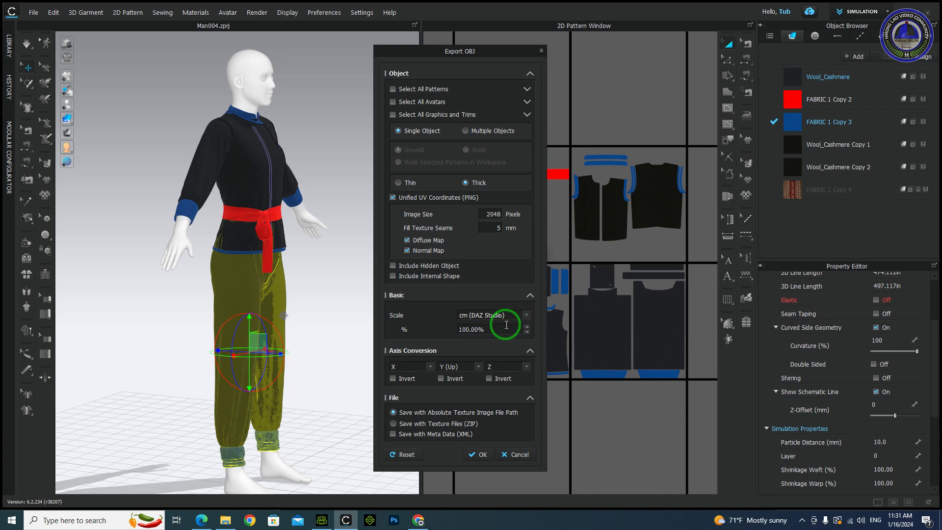
{"action": "left_click", "coordinate": [478, 455]}
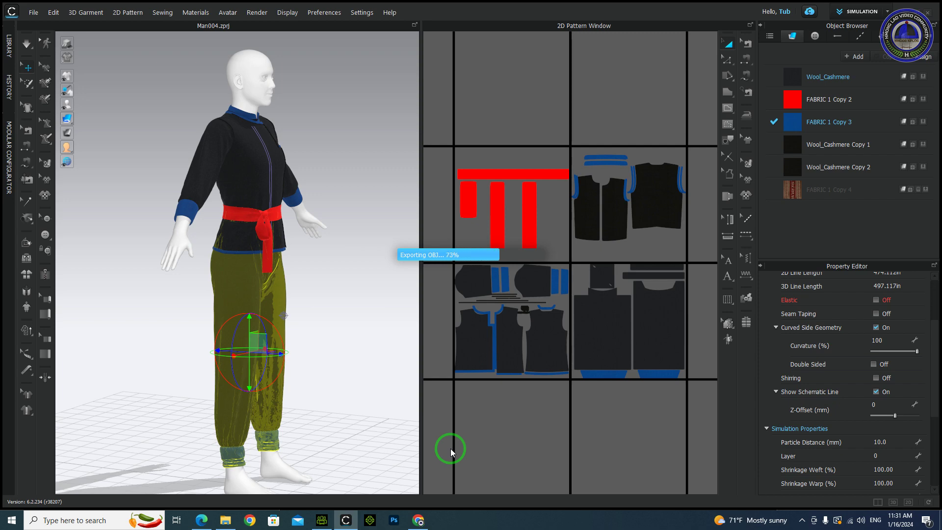
- Switch to Character Creator 4 and create an accessory from Ris.obj in the Desktop's Ct folder
{"action": "left_click", "coordinate": [321, 520]}
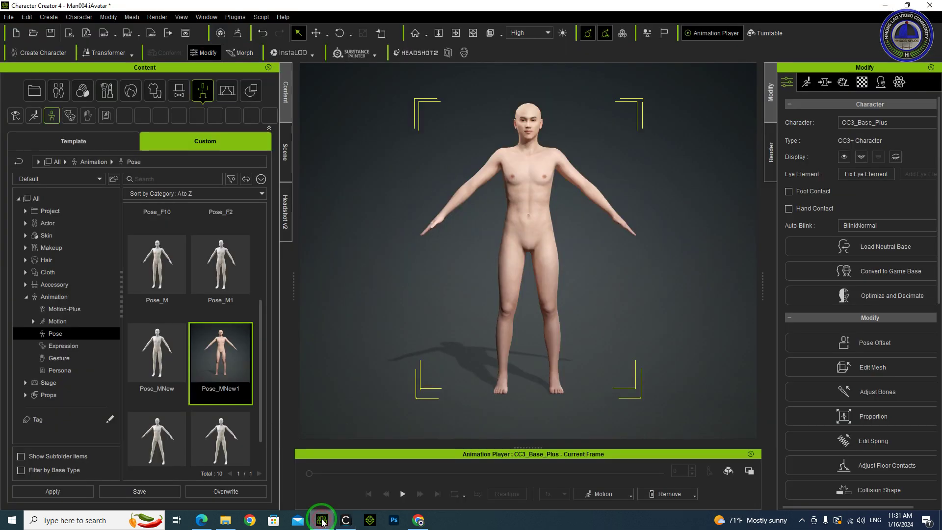
{"action": "left_click", "coordinate": [345, 520]}
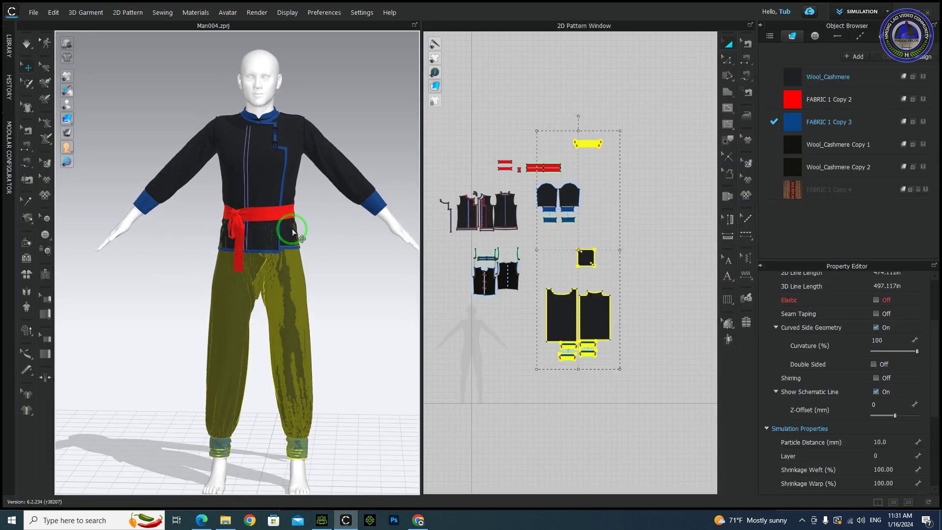
{"action": "scroll", "coordinate": [302, 229], "scroll_direction": "down", "scroll_amount": 3}
{"action": "right_click_drag", "start_coordinate": [256, 239], "coordinate": [184, 228]}
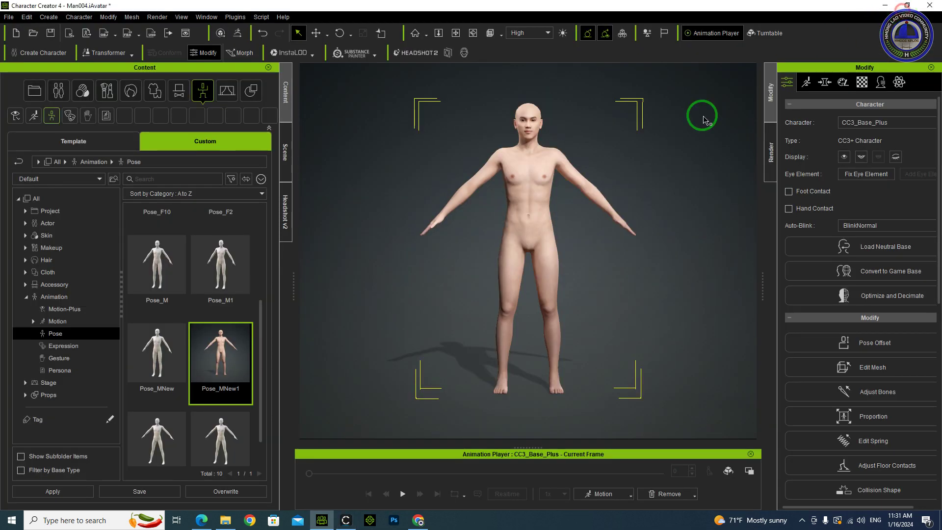
{"action": "left_click", "coordinate": [908, 15]}
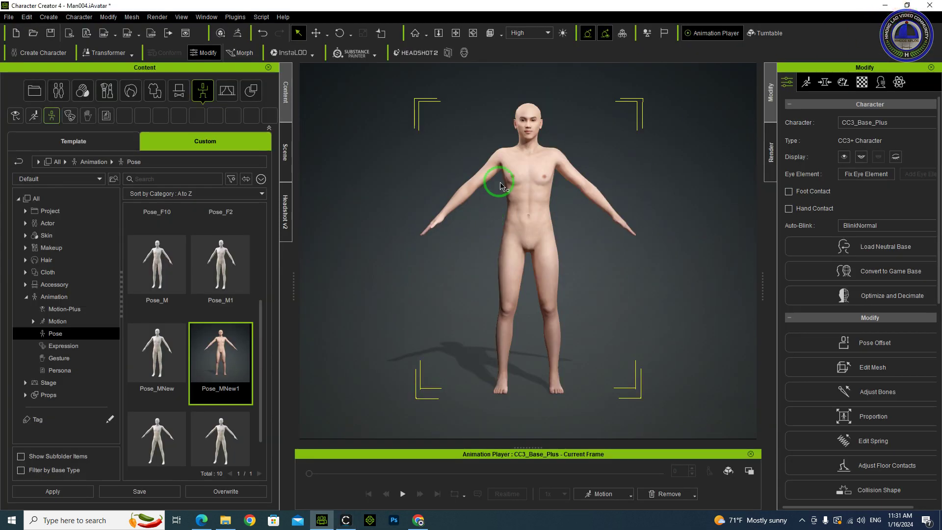
{"action": "left_click", "coordinate": [49, 17]}
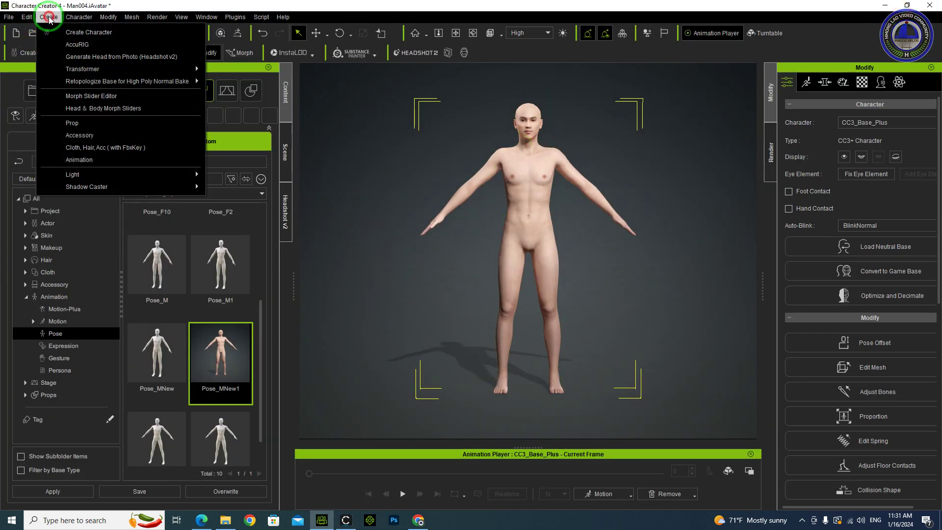
{"action": "left_click", "coordinate": [88, 138]}
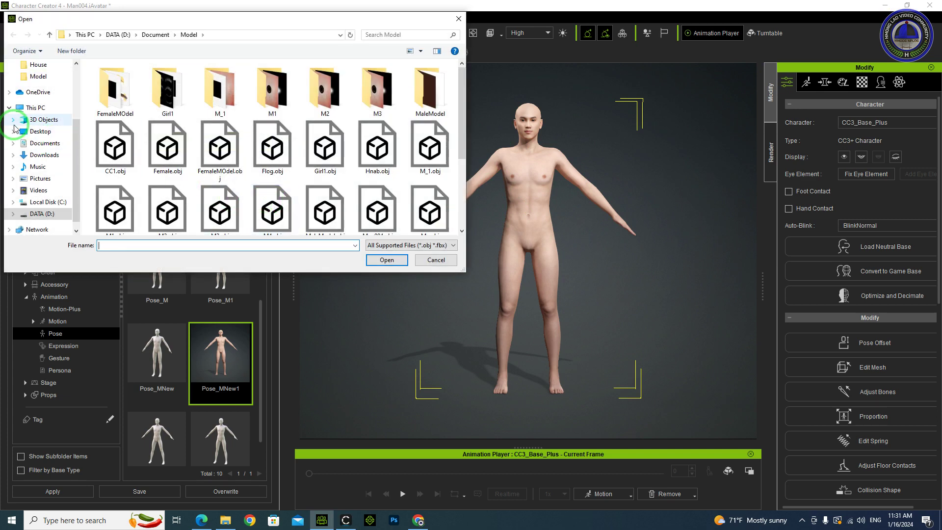
{"action": "left_click", "coordinate": [37, 131]}
{"action": "left_click", "coordinate": [110, 170]}
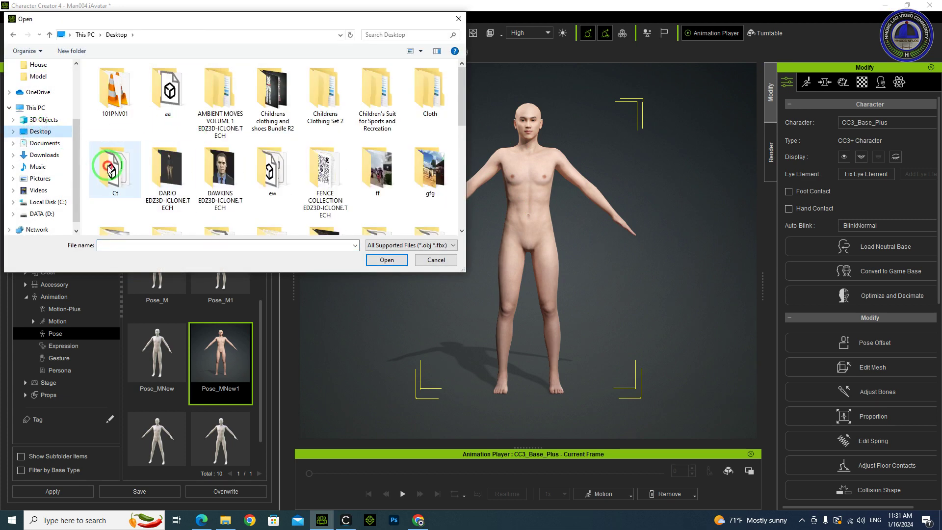
{"action": "double_click", "coordinate": [110, 171]}
{"action": "left_click", "coordinate": [118, 109]}
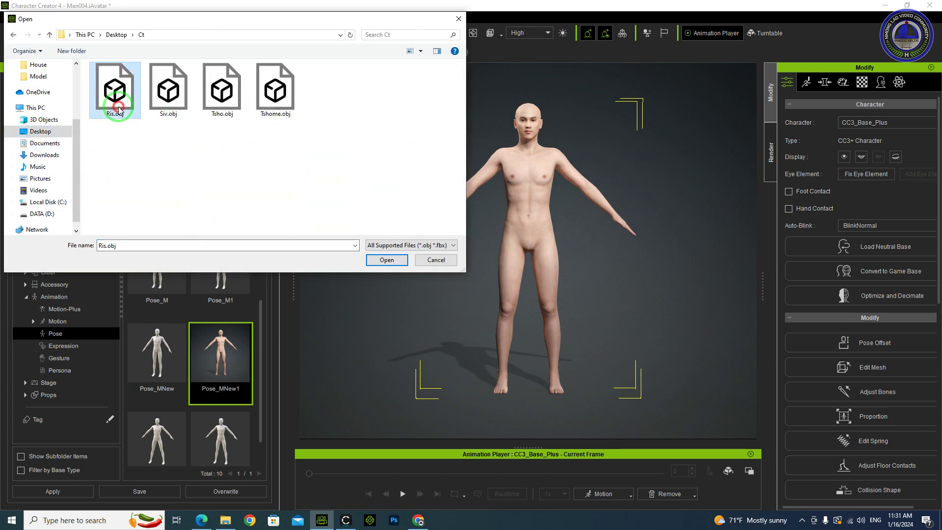
{"action": "double_click", "coordinate": [118, 109]}
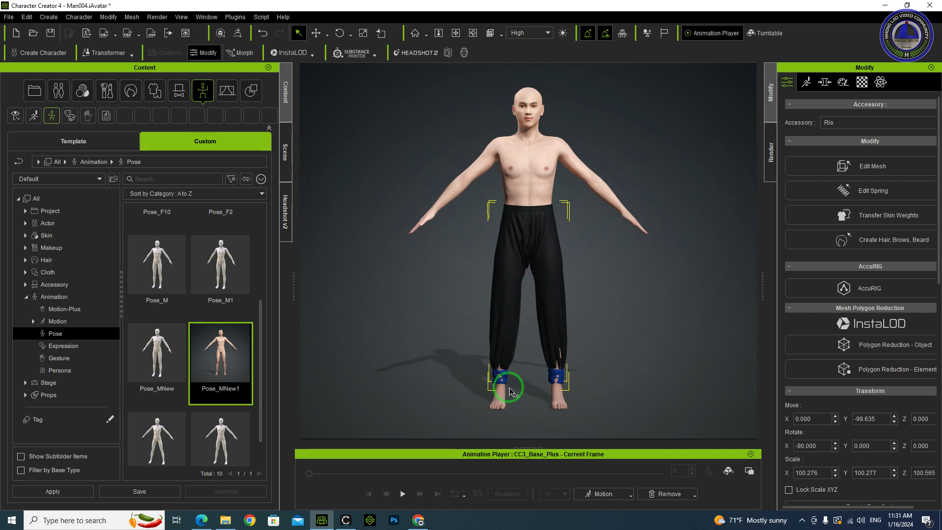
- Create another accessory from Siv.obj to add the red sash to the character
{"action": "left_click", "coordinate": [49, 17]}
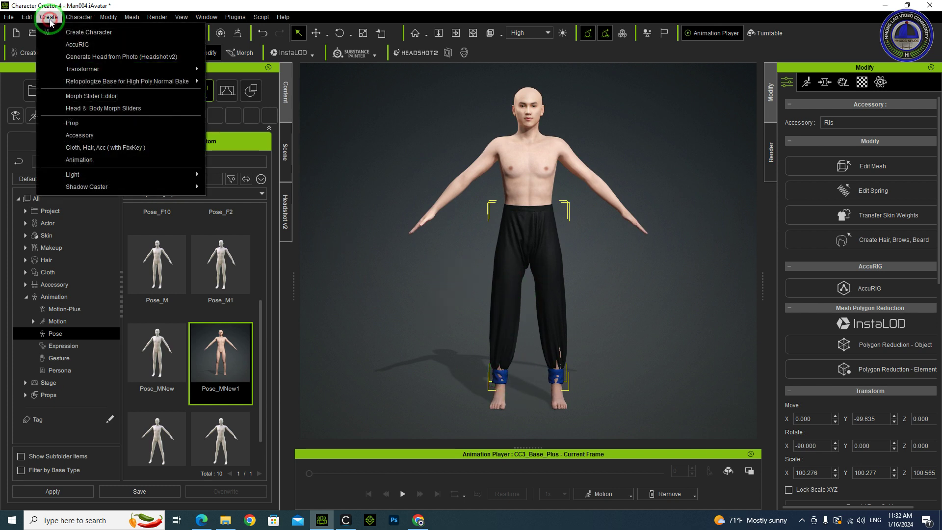
{"action": "left_click", "coordinate": [80, 135]}
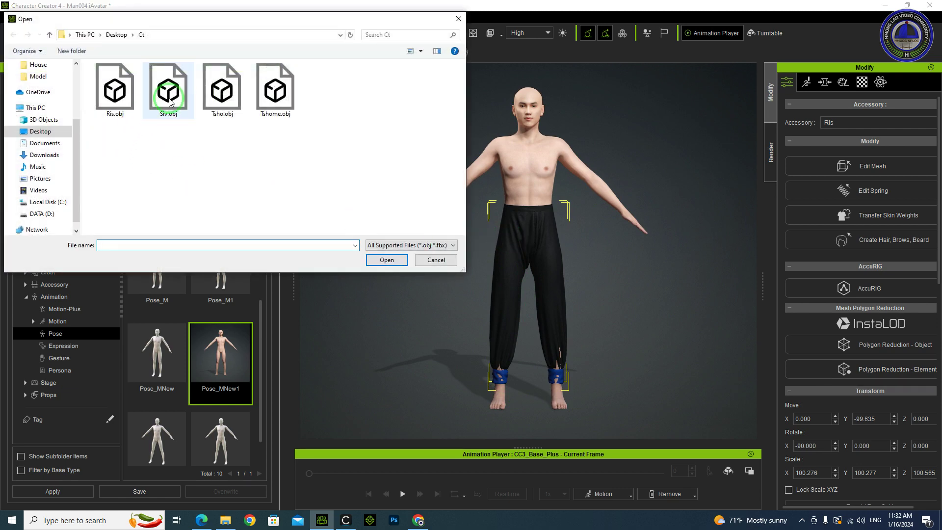
{"action": "left_click", "coordinate": [171, 99]}
{"action": "double_click", "coordinate": [172, 100]}
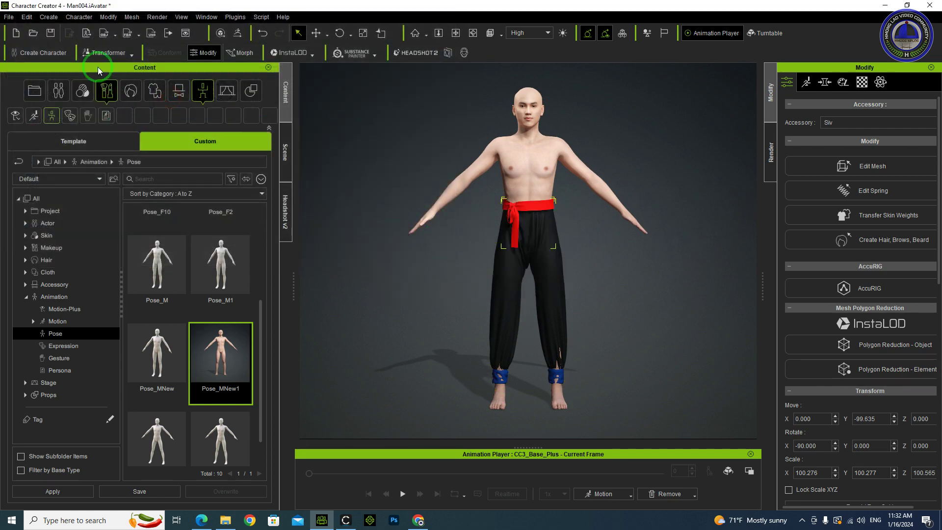
- Create an accessory from Tshome.obj to add the sleeveless inner vest to the character
{"action": "left_click", "coordinate": [49, 17]}
{"action": "left_click", "coordinate": [79, 135]}
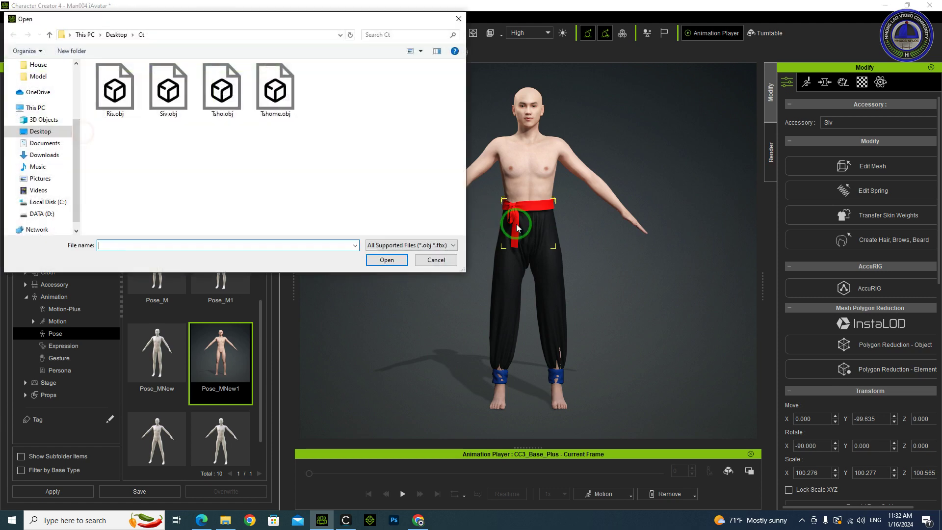
{"action": "left_click", "coordinate": [223, 105]}
{"action": "double_click", "coordinate": [274, 95]}
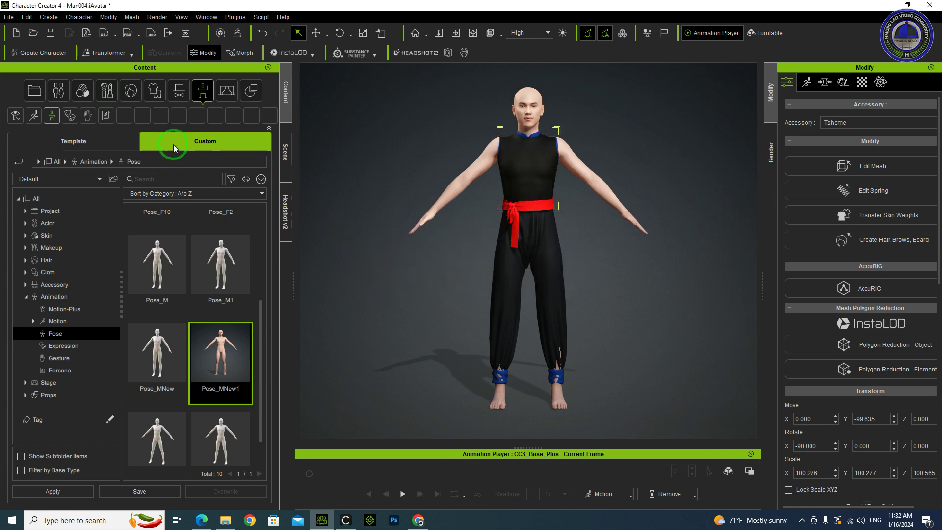
- Create an accessory from Tsho.obj to add the long-sleeved outer jacket to the character
{"action": "left_click", "coordinate": [49, 17]}
{"action": "left_click", "coordinate": [79, 135]}
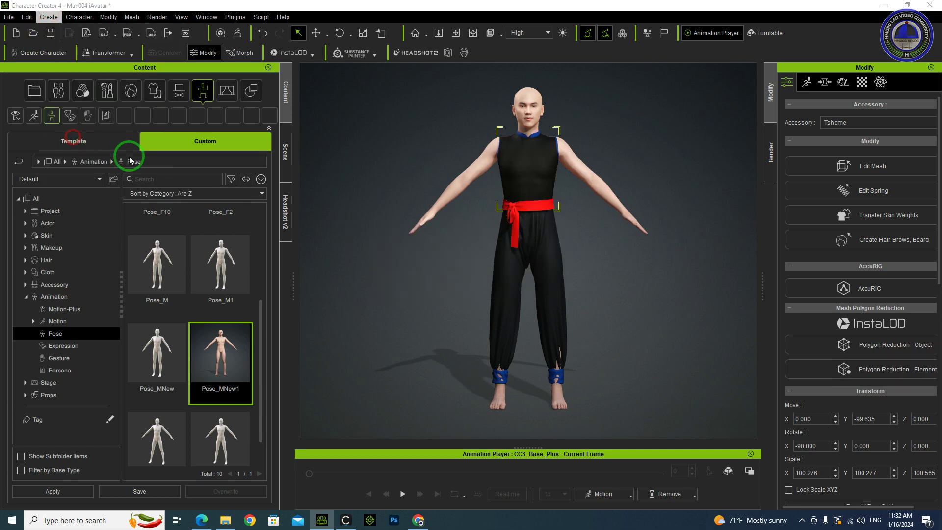
{"action": "left_click", "coordinate": [214, 104]}
{"action": "double_click", "coordinate": [214, 104]}
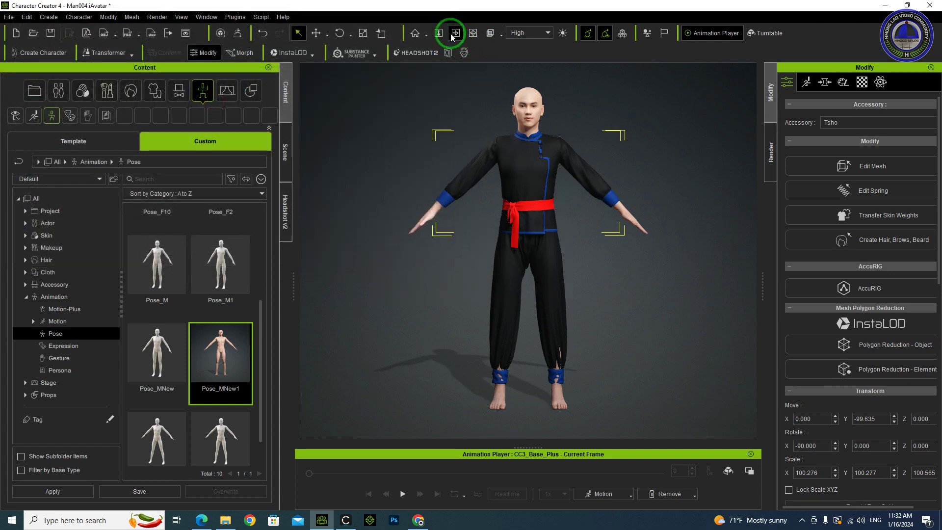
- Inspect the complete imported outfit on the character from the side and front
{"action": "left_click", "coordinate": [340, 33]}
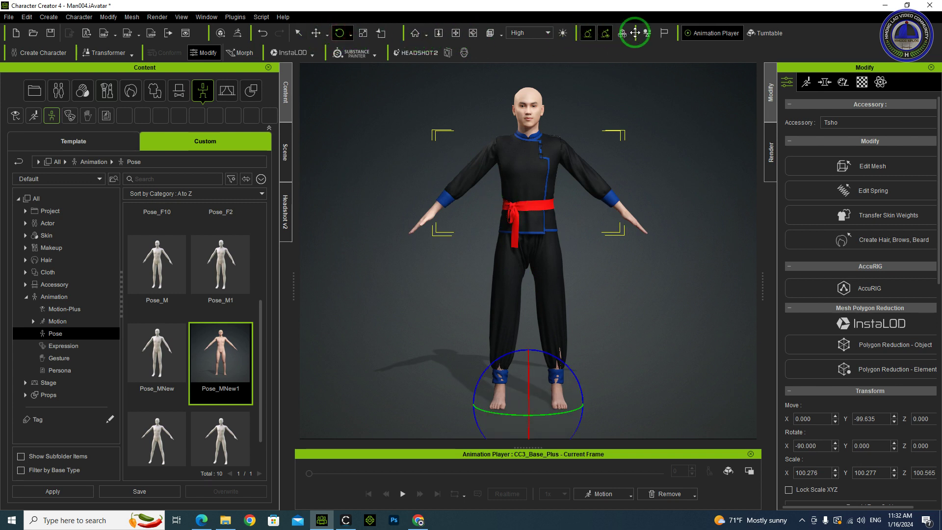
{"action": "left_click", "coordinate": [472, 32]}
{"action": "left_click_drag", "start_coordinate": [575, 225], "coordinate": [535, 169]}
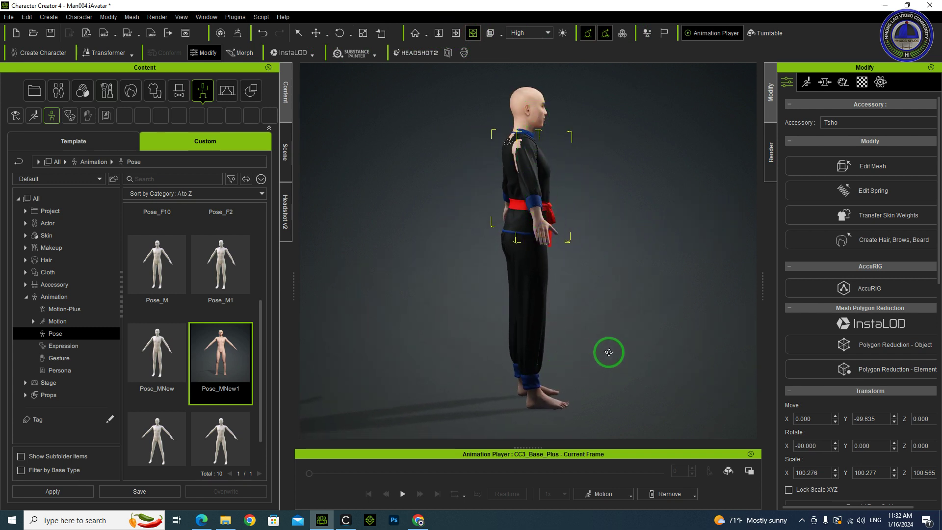
{"action": "left_click_drag", "start_coordinate": [608, 351], "coordinate": [540, 374]}
{"action": "left_click_drag", "start_coordinate": [613, 231], "coordinate": [469, 234]}
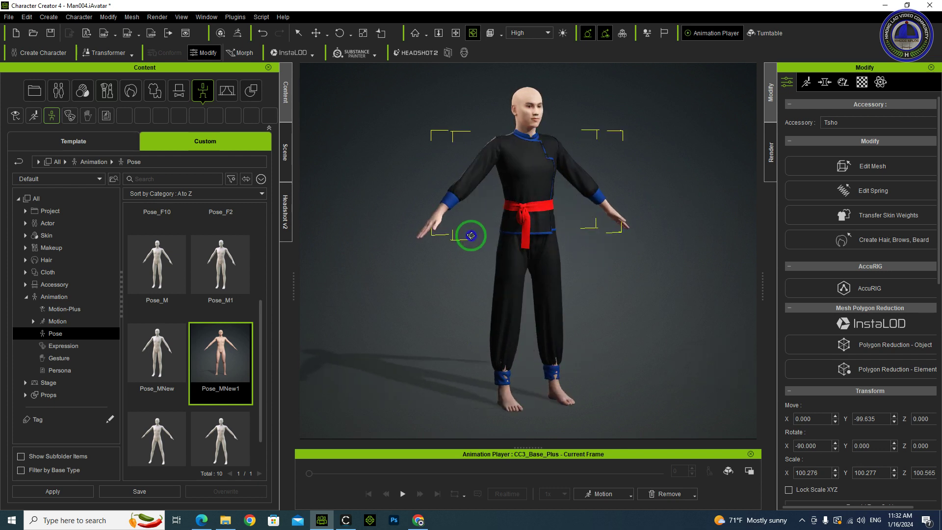
{"action": "left_click_drag", "start_coordinate": [612, 201], "coordinate": [467, 207]}
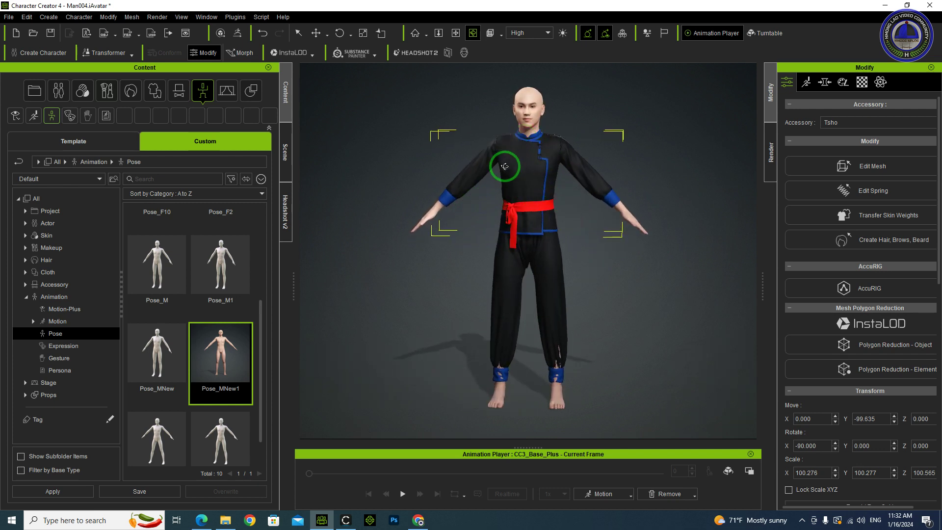
{"action": "scroll", "coordinate": [517, 216], "scroll_direction": "up", "scroll_amount": 1}
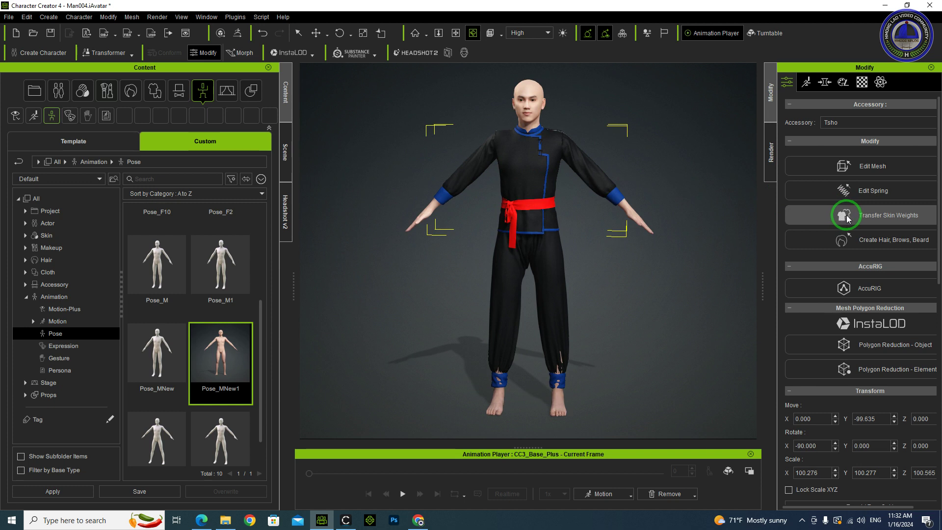
- Open folder 13 of the custom Full-body cloth library to view its saved garments
{"action": "left_click", "coordinate": [154, 92]}
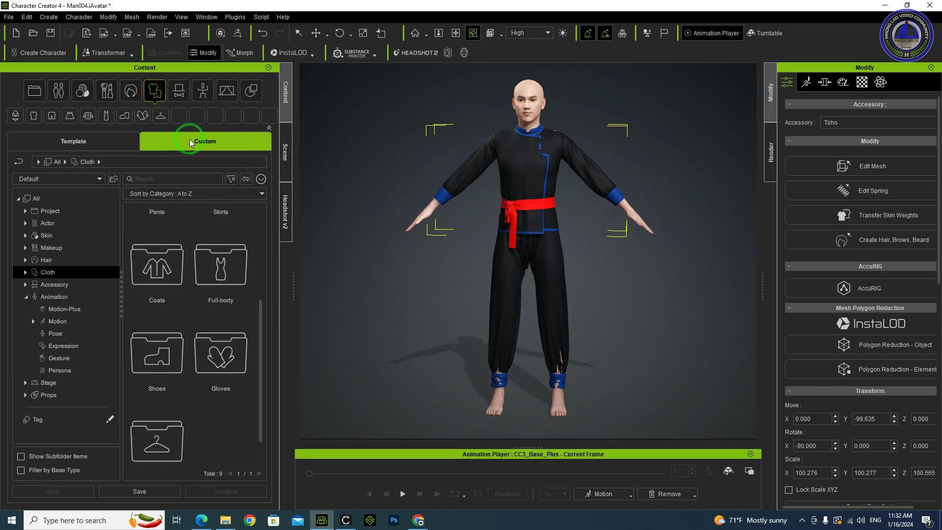
{"action": "left_click", "coordinate": [236, 271]}
{"action": "double_click", "coordinate": [152, 268]}
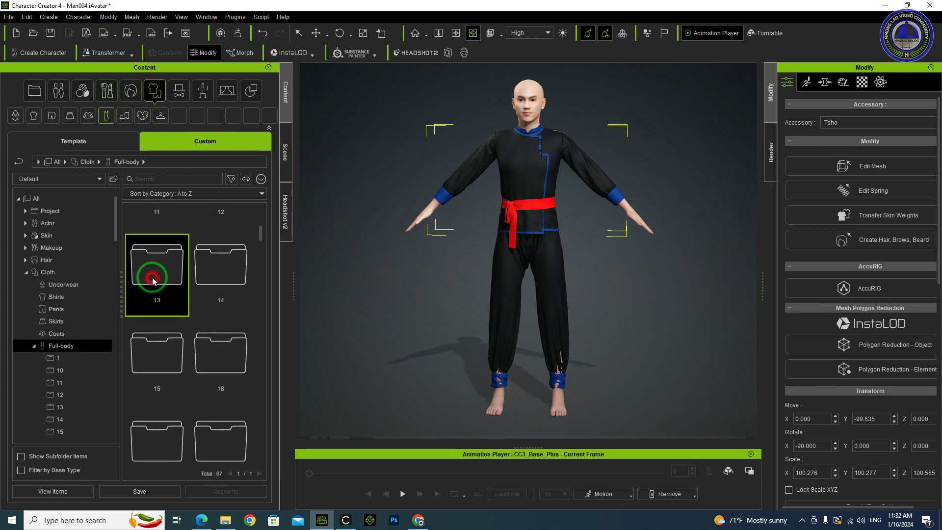
{"action": "left_click_drag", "start_coordinate": [245, 327], "coordinate": [496, 174]}
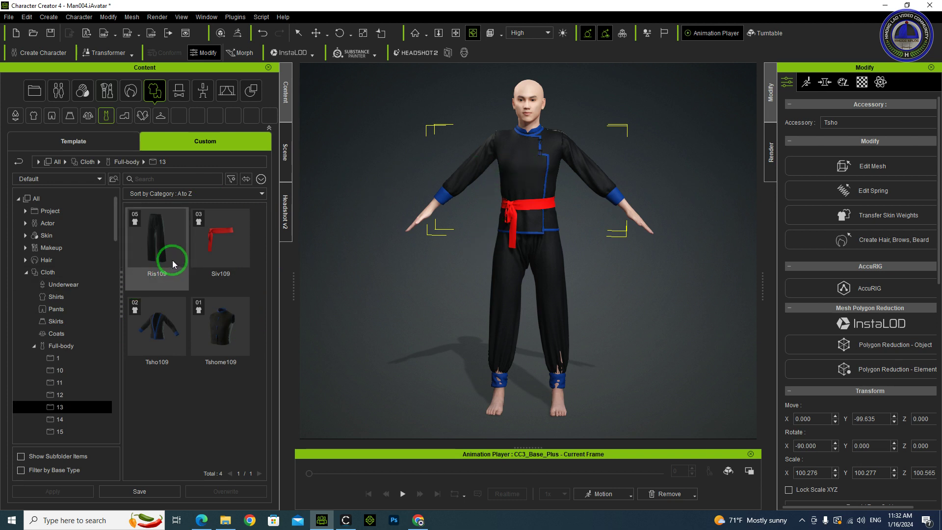
{"action": "left_click_drag", "start_coordinate": [172, 261], "coordinate": [366, 246]}
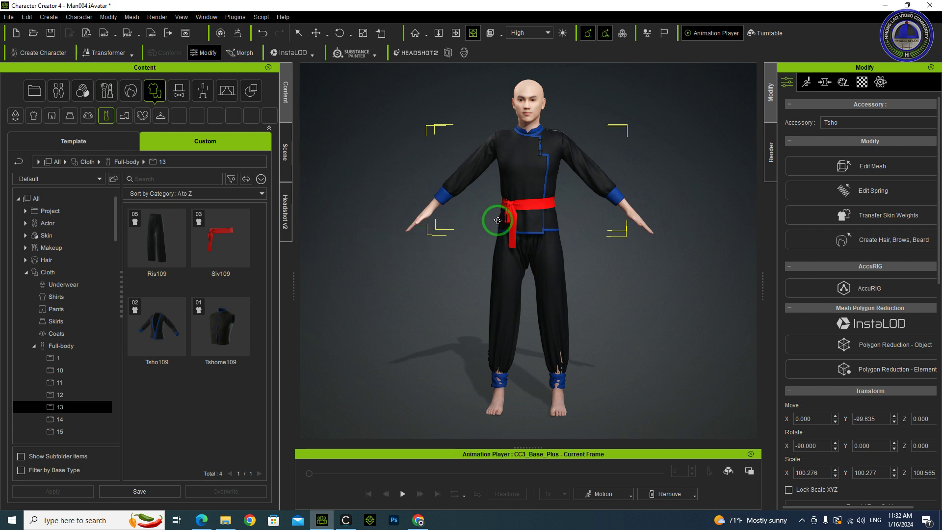
- Examine how the jacket covers the character's shoulders and back, ending on a front view
{"action": "left_click_drag", "start_coordinate": [457, 212], "coordinate": [567, 260]}
{"action": "left_click_drag", "start_coordinate": [511, 146], "coordinate": [480, 102]}
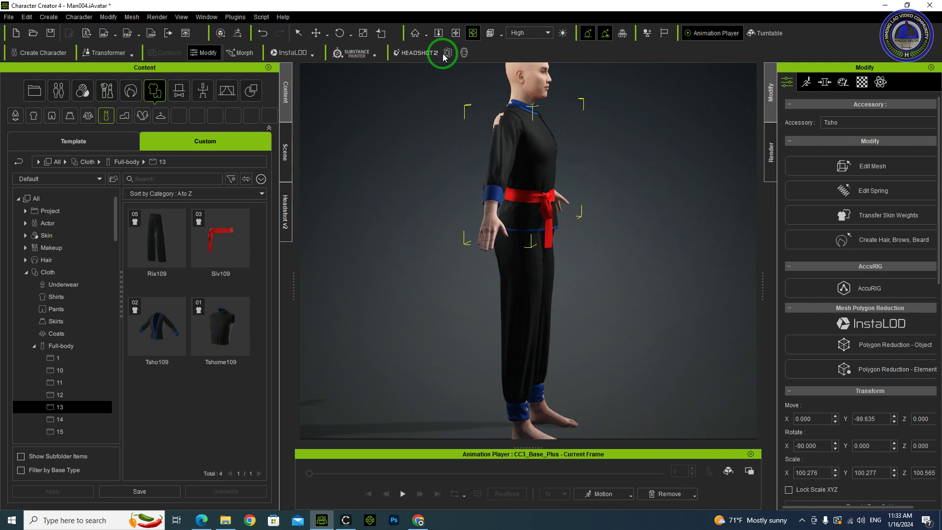
{"action": "left_click", "coordinate": [455, 33]}
{"action": "left_click_drag", "start_coordinate": [542, 279], "coordinate": [653, 319]}
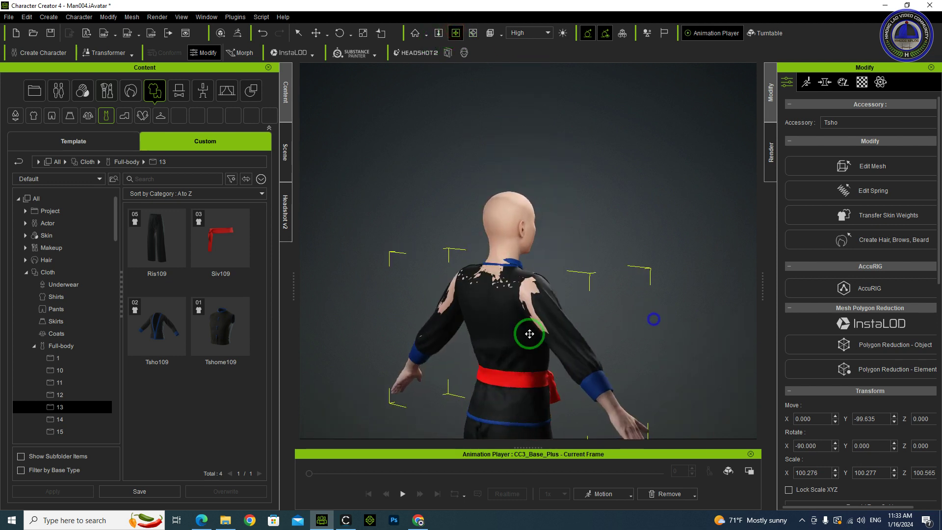
{"action": "left_click_drag", "start_coordinate": [529, 334], "coordinate": [703, 336]}
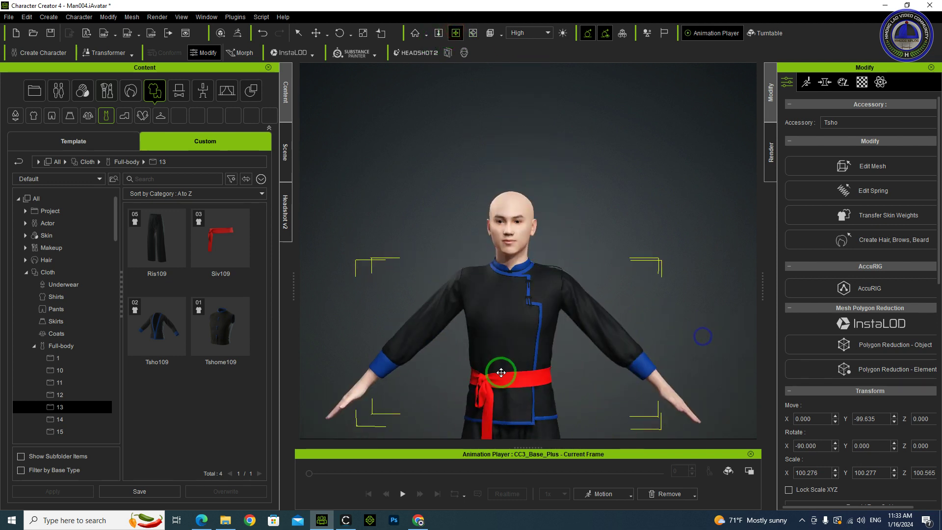
{"action": "left_click_drag", "start_coordinate": [501, 373], "coordinate": [491, 298]}
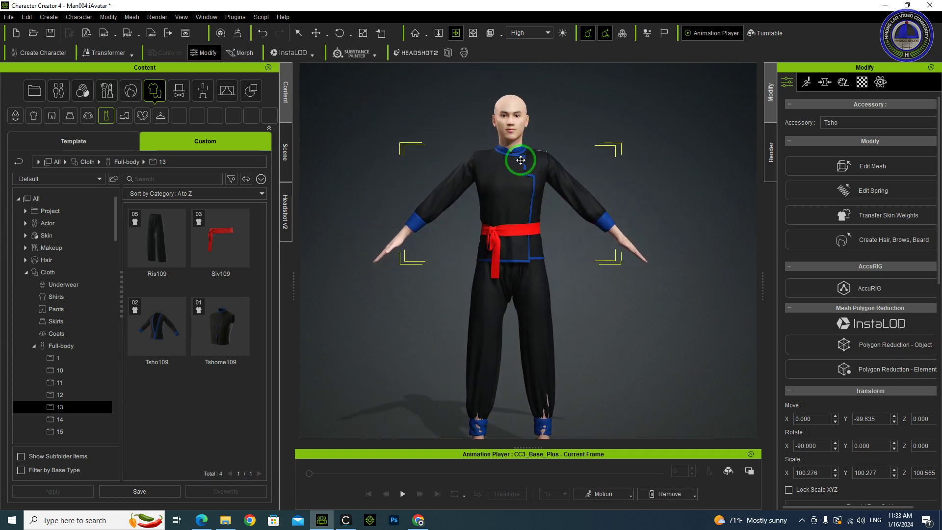
- Examine the jacket and red sash up close from an angle and the front, and the full outfit down to the trouser cuffs
{"action": "scroll", "coordinate": [523, 237], "scroll_direction": "up", "scroll_amount": 5}
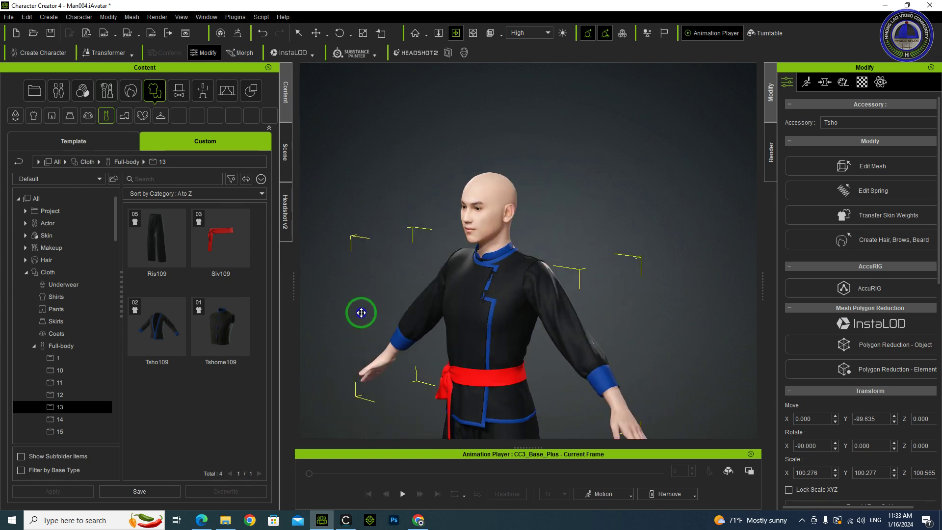
{"action": "right_click_drag", "start_coordinate": [360, 311], "coordinate": [635, 303]}
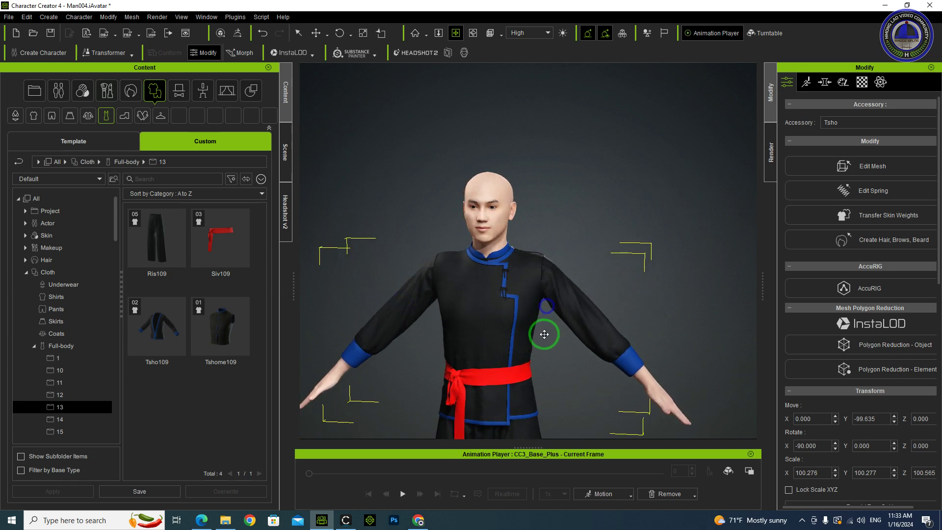
{"action": "middle_click_drag", "start_coordinate": [542, 332], "coordinate": [586, 168]}
{"action": "scroll", "coordinate": [549, 219], "scroll_direction": "down", "scroll_amount": 5}
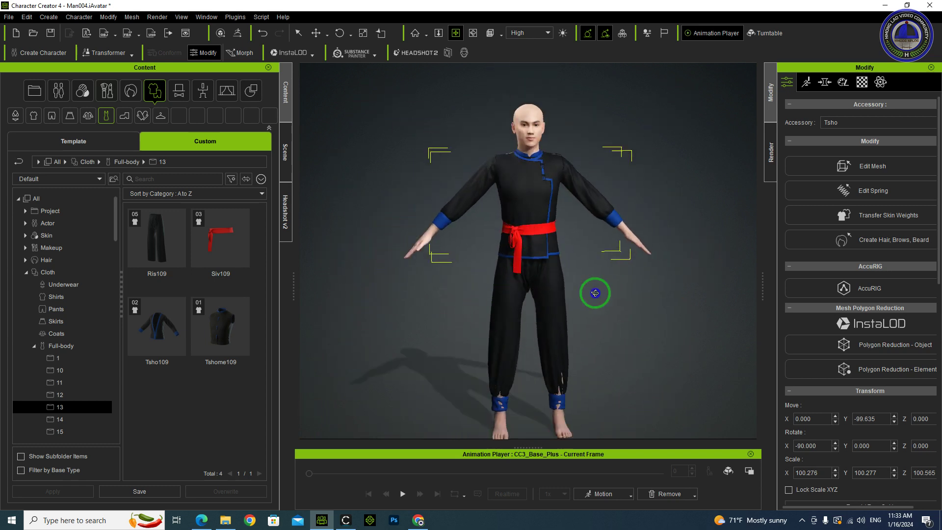
{"action": "middle_click_drag", "start_coordinate": [549, 176], "coordinate": [538, 193]}
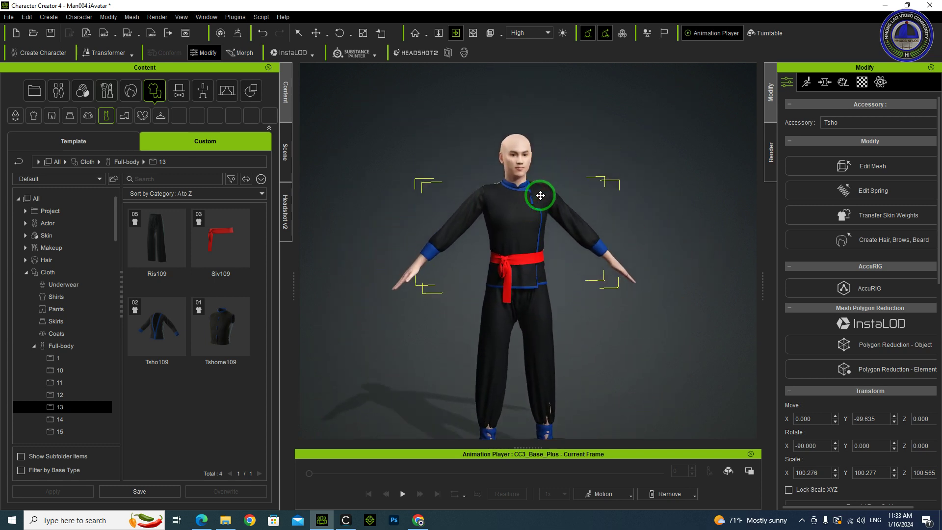
{"action": "right_click_drag", "start_coordinate": [509, 204], "coordinate": [542, 223]}
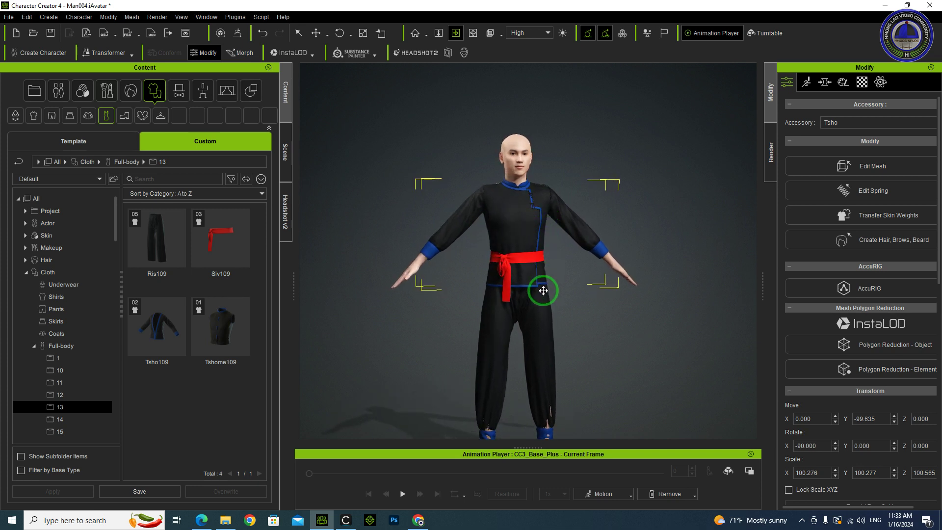
{"action": "middle_click_drag", "start_coordinate": [539, 291], "coordinate": [540, 253]}
{"action": "right_click_drag", "start_coordinate": [540, 253], "coordinate": [607, 301]}
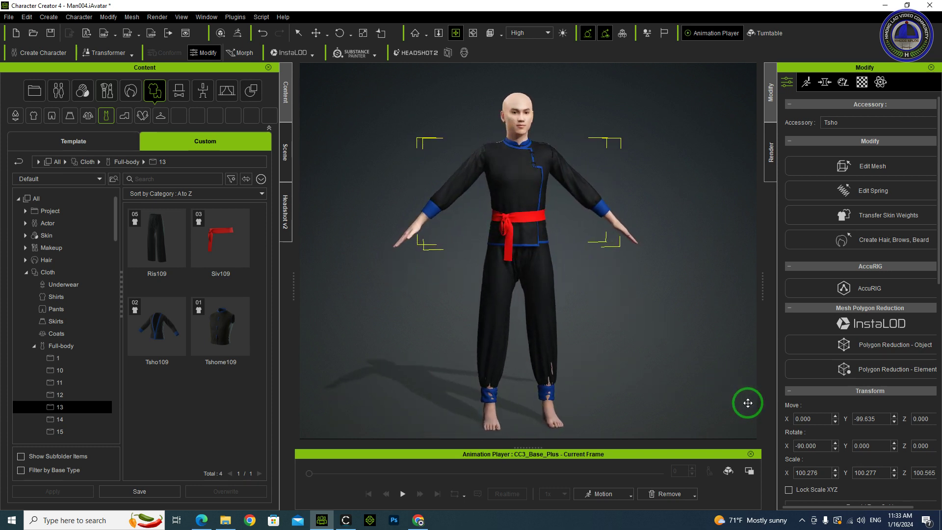
{"action": "left_click", "coordinate": [802, 520]}
{"action": "left_click", "coordinate": [783, 502]}
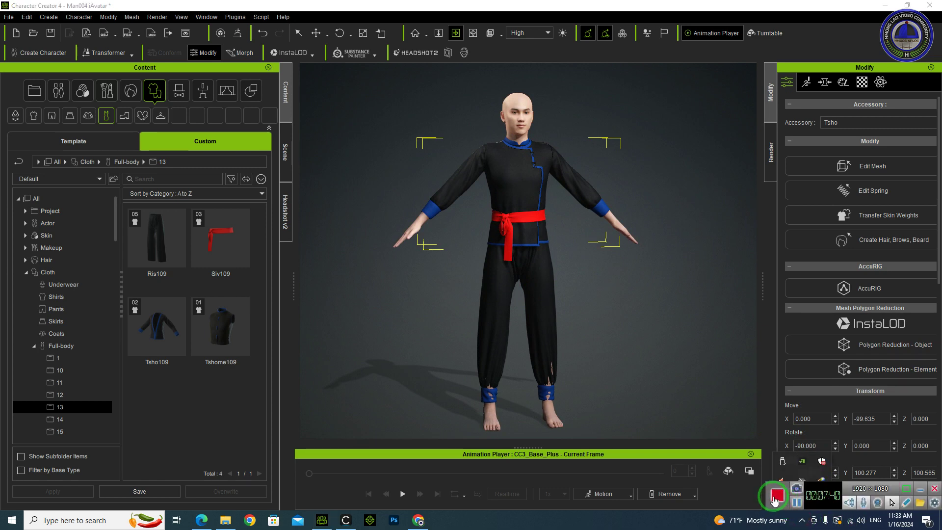